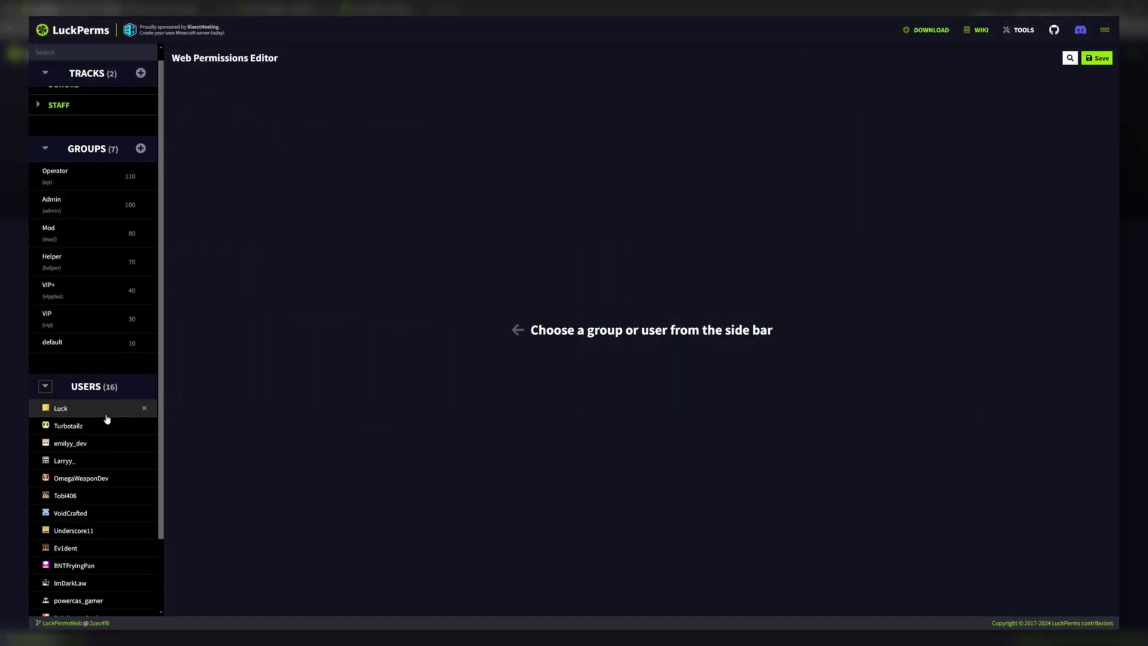
- Open a user's permissions and limit a new permission's context by world
{"action": "scroll", "coordinate": [96, 382], "scroll_direction": "down", "scroll_amount": 2}
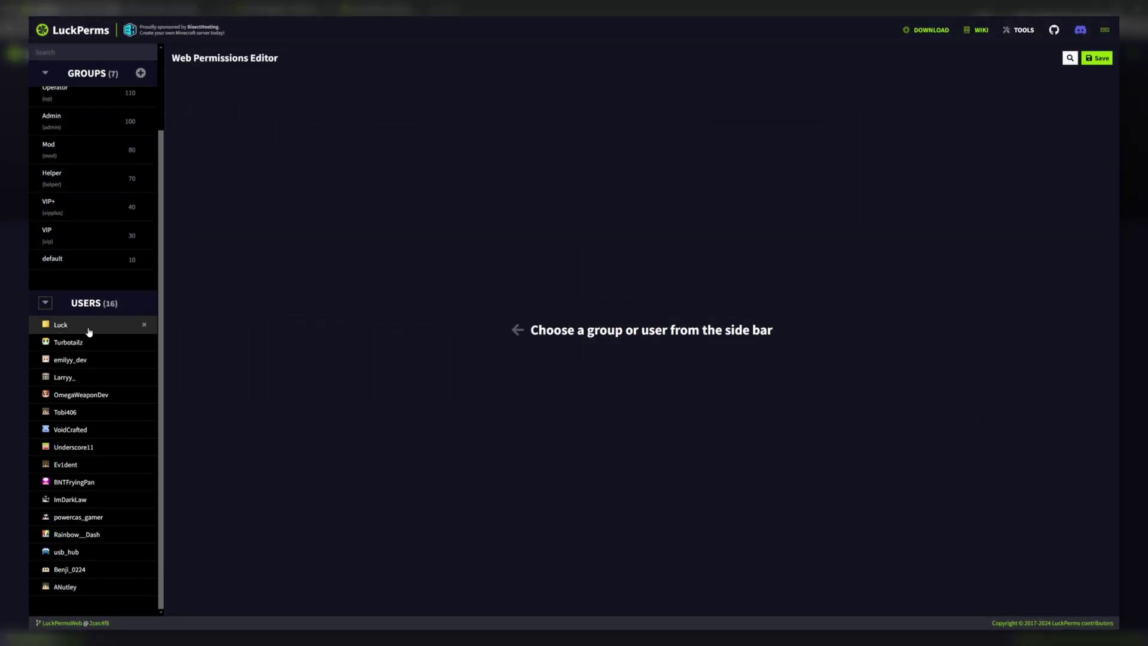
{"action": "left_click", "coordinate": [83, 329]}
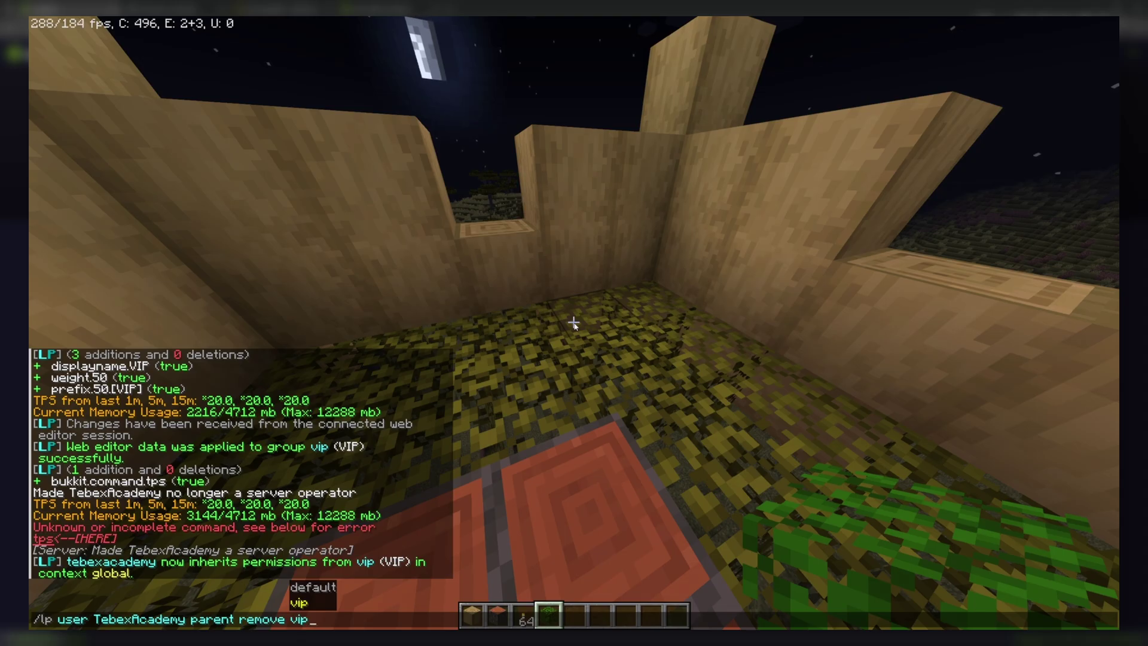
{"action": "key", "text": "Escape"}
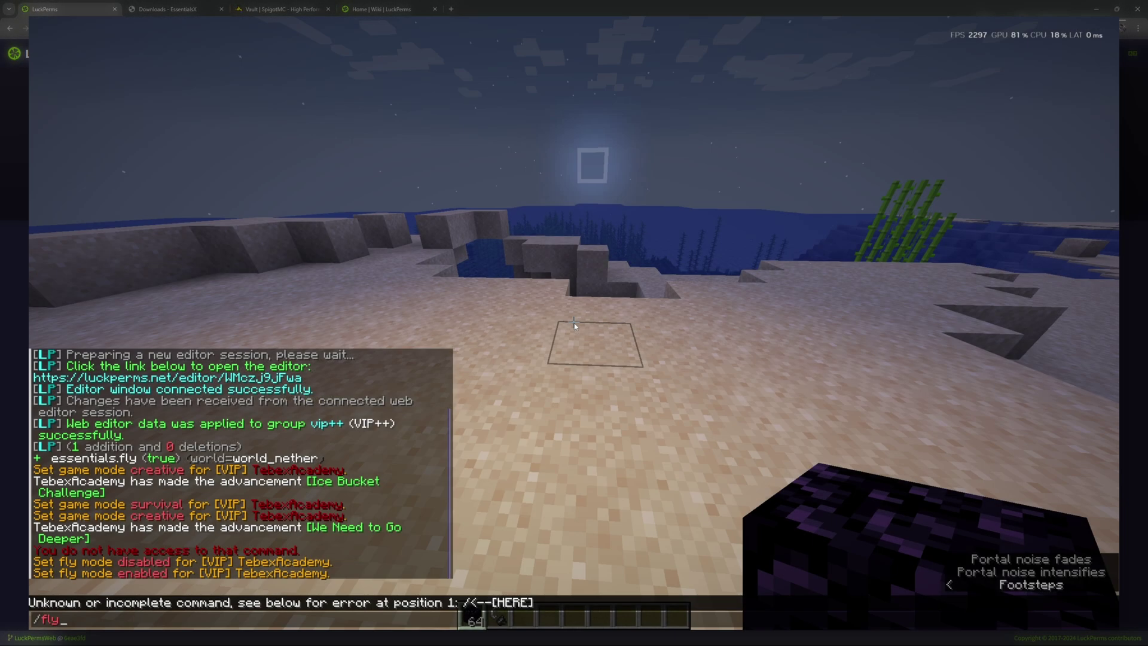
{"action": "key", "text": "Return"}
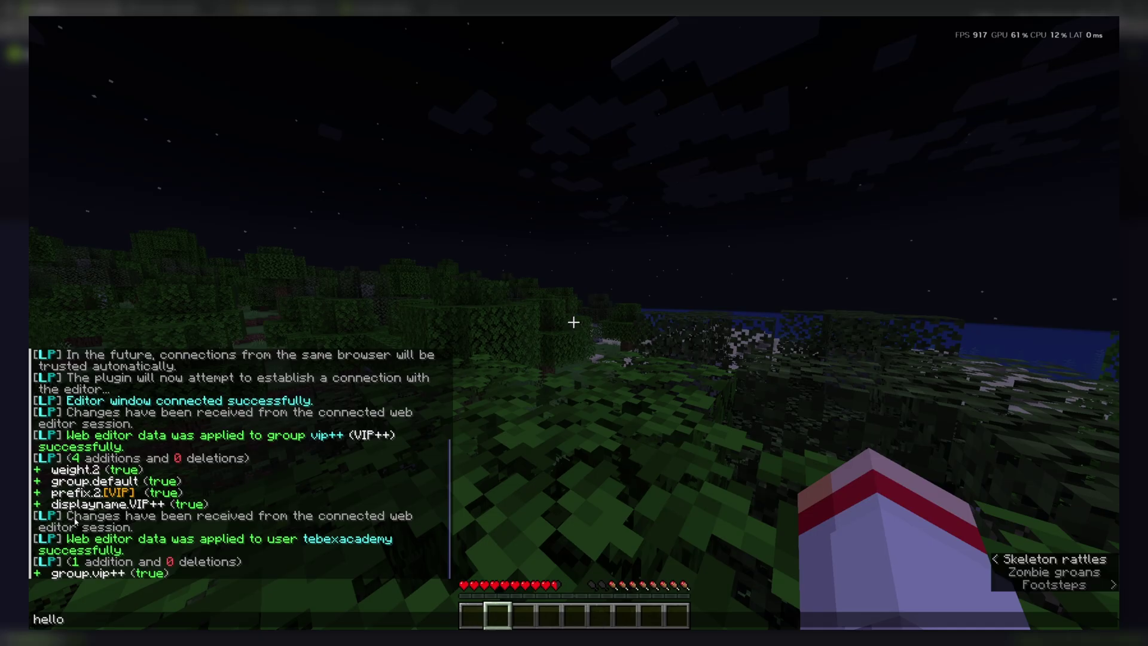
{"action": "key", "text": "Return"}
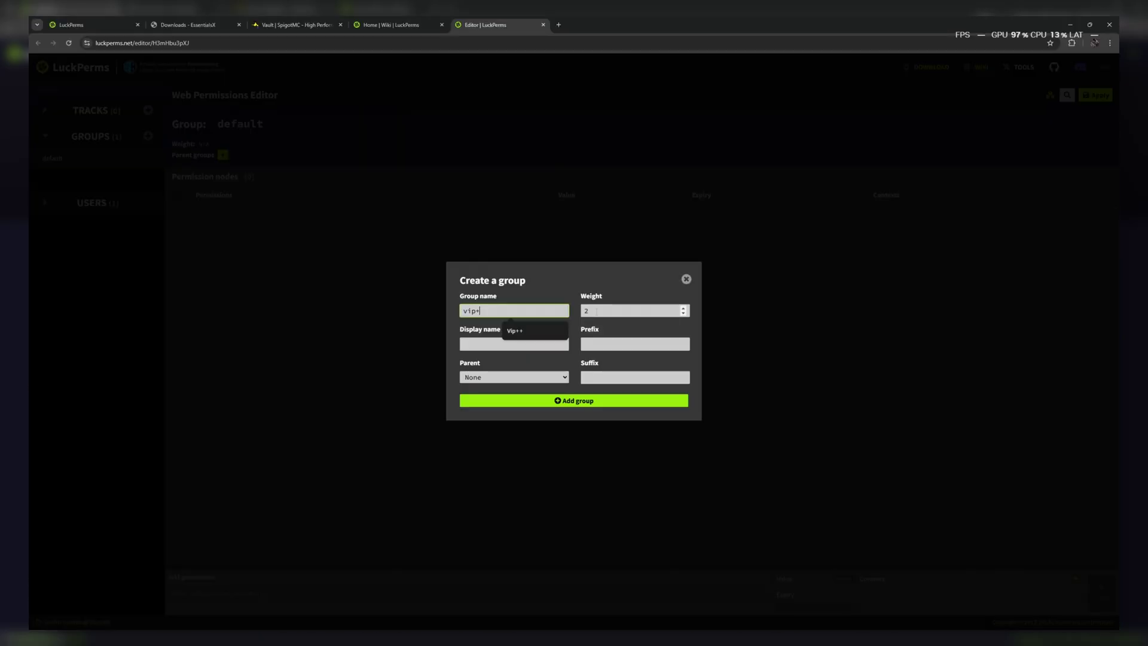
{"action": "key", "text": "Tab"}
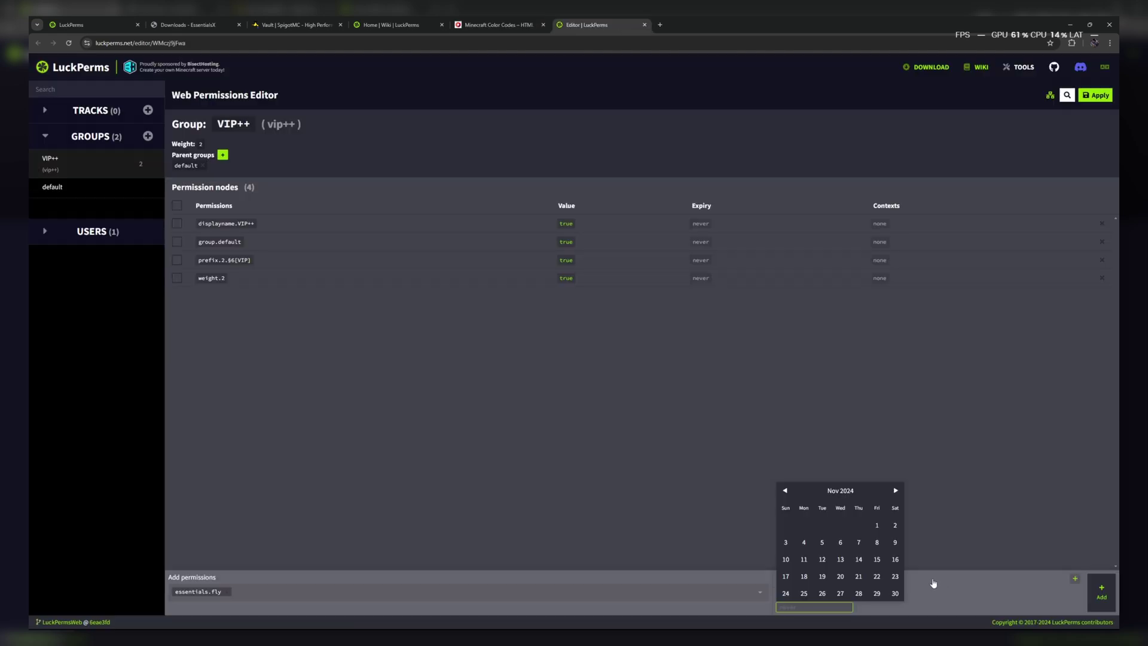
{"action": "left_click", "coordinate": [933, 583]}
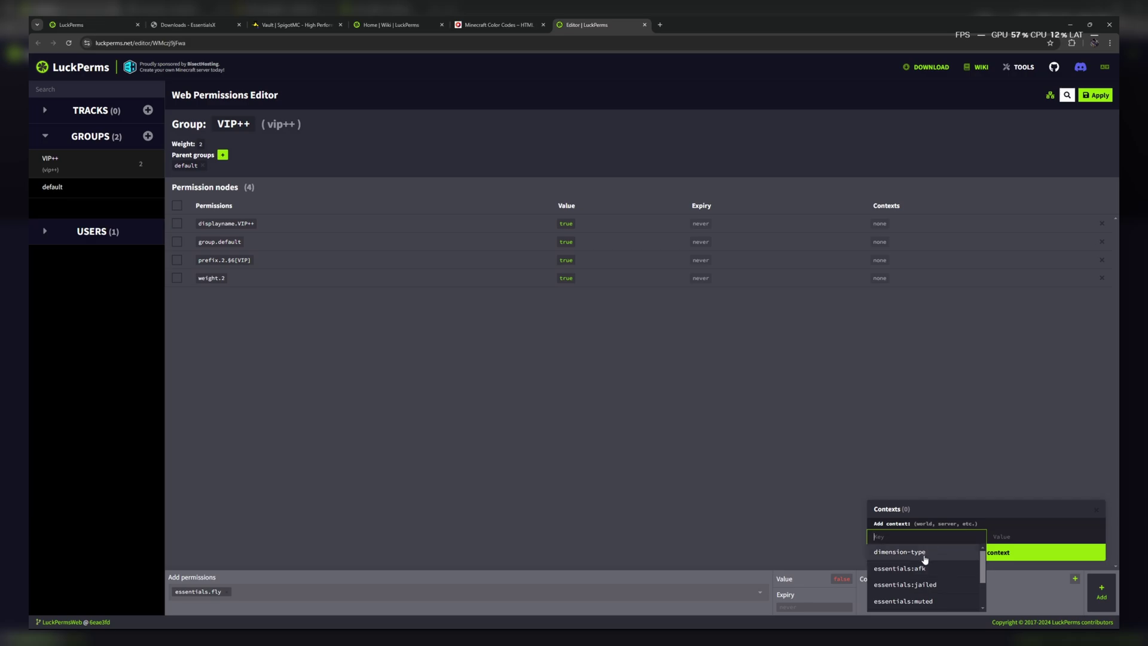
{"action": "scroll", "coordinate": [894, 589], "scroll_direction": "down", "scroll_amount": 2}
{"action": "left_click", "coordinate": [885, 603]}
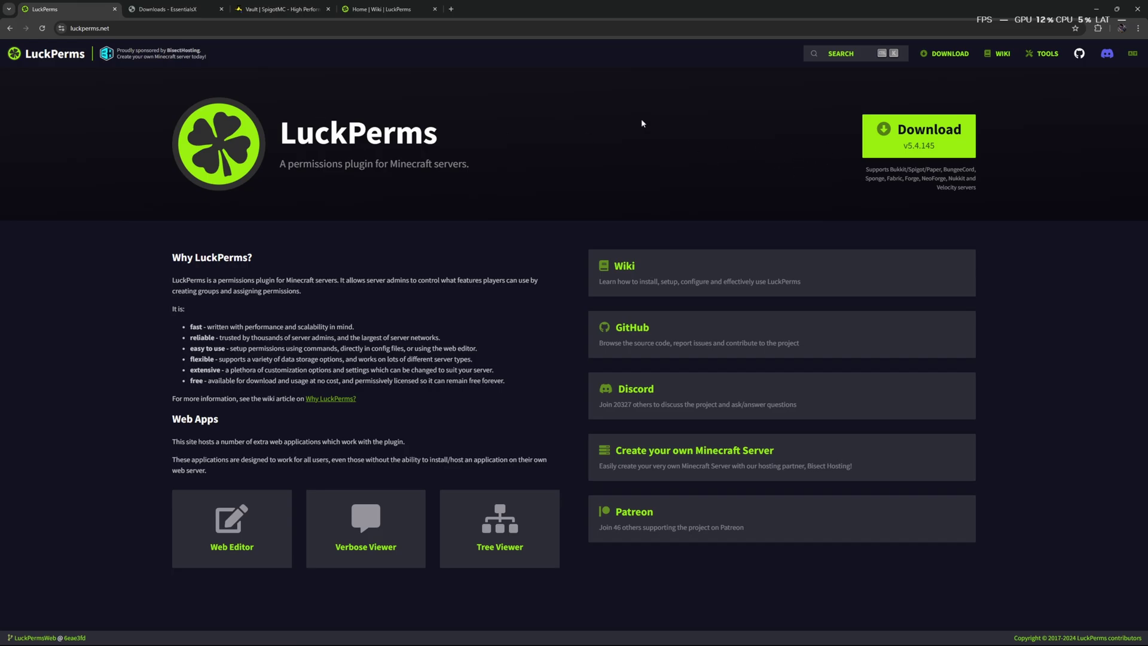
- Check the EssentialsX downloads and Vault SpigotMC page, then open the server's plugins folder
{"action": "left_click", "coordinate": [167, 9]}
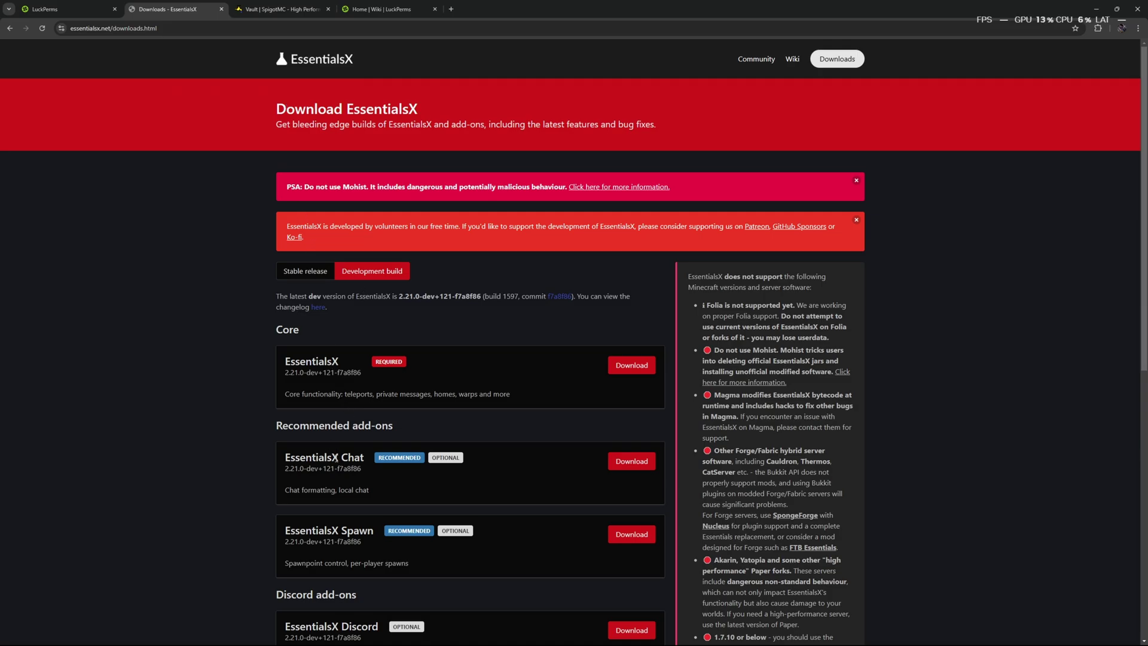
{"action": "key", "text": "ctrl+Tab"}
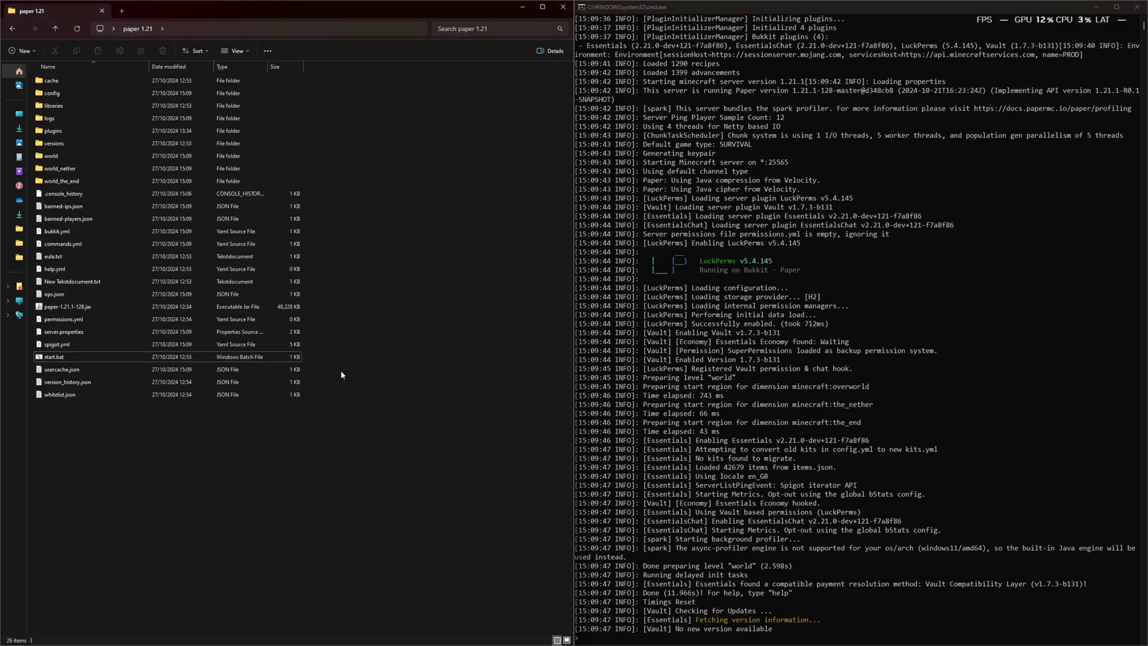
{"action": "double_click", "coordinate": [52, 131]}
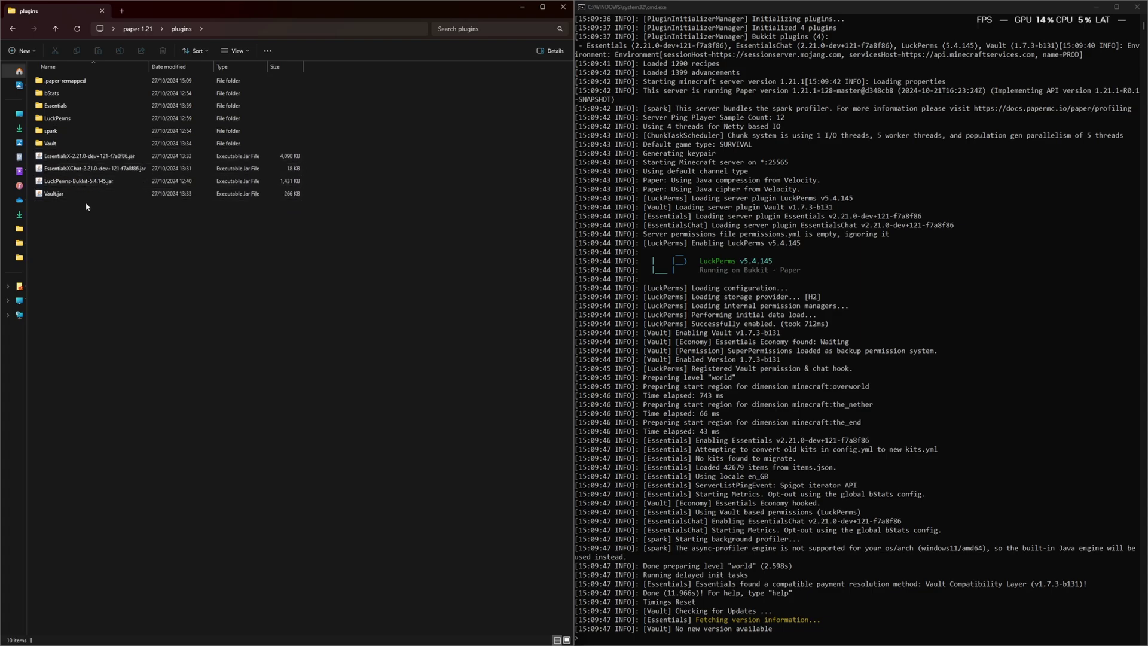
{"action": "scroll", "coordinate": [712, 389], "scroll_direction": "down", "scroll_amount": 1}
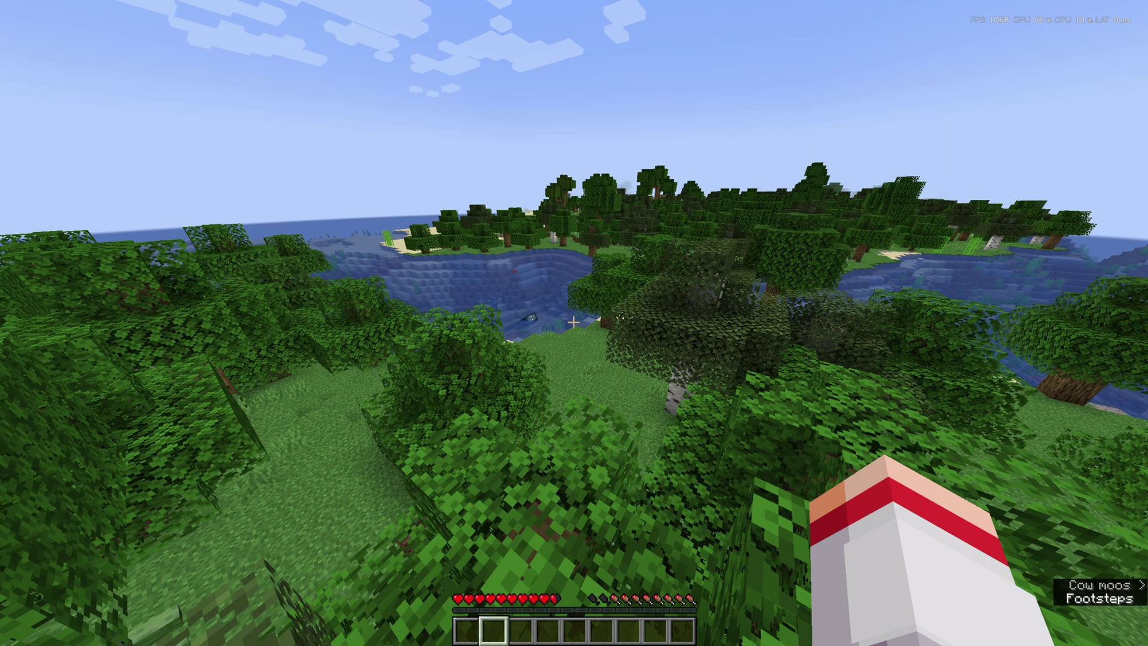
{"action": "key", "text": "t"}
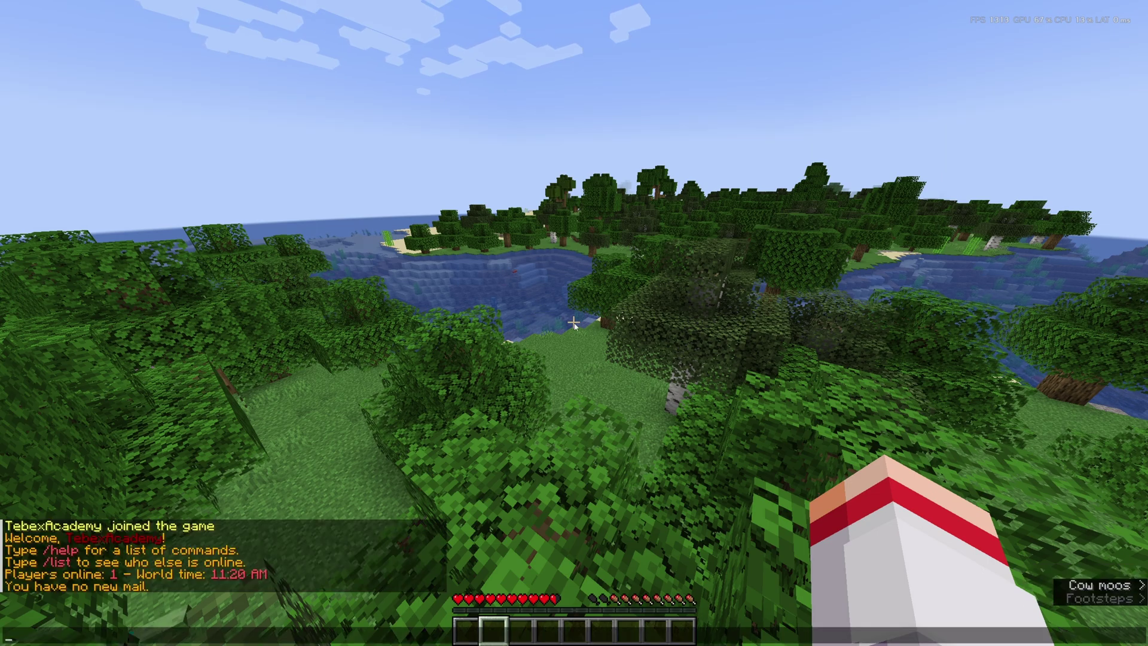
- Run /lp editor in chat and open the generated web editor link, confirming with Yes
{"action": "type", "text": "/lp "}
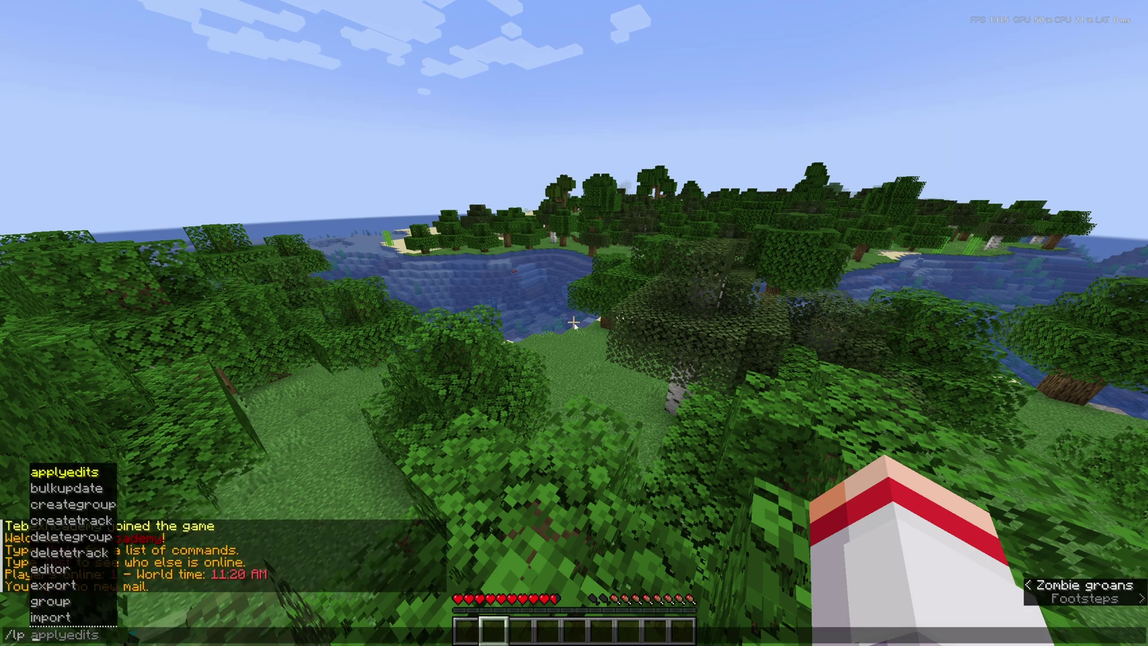
{"action": "type", "text": "editor"}
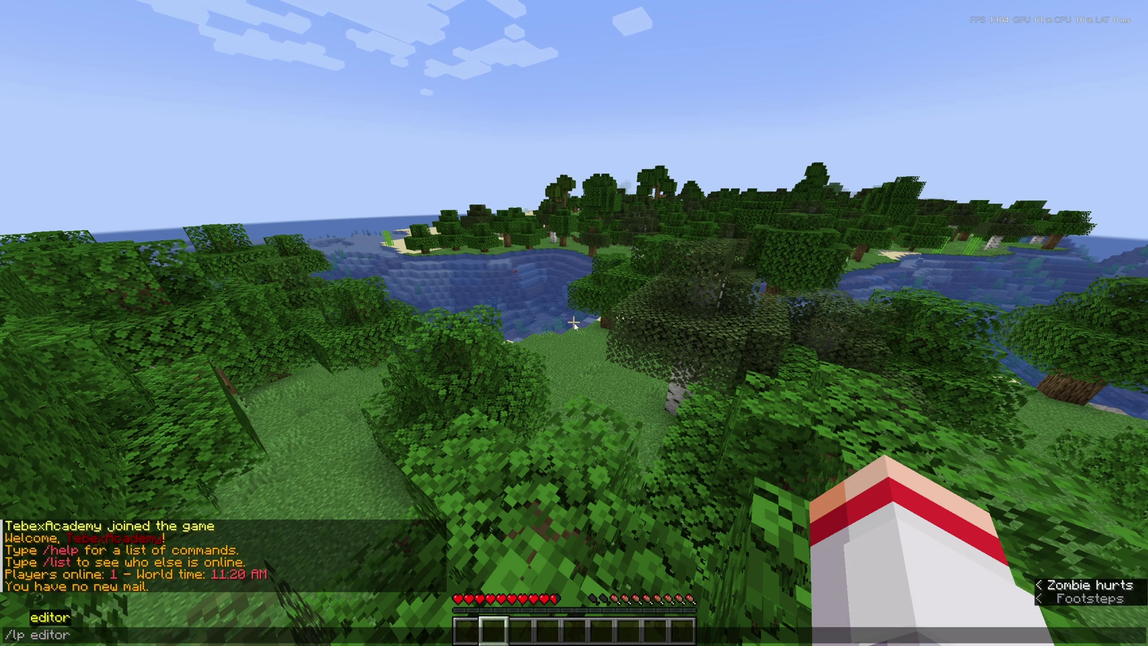
{"action": "key", "text": "Return"}
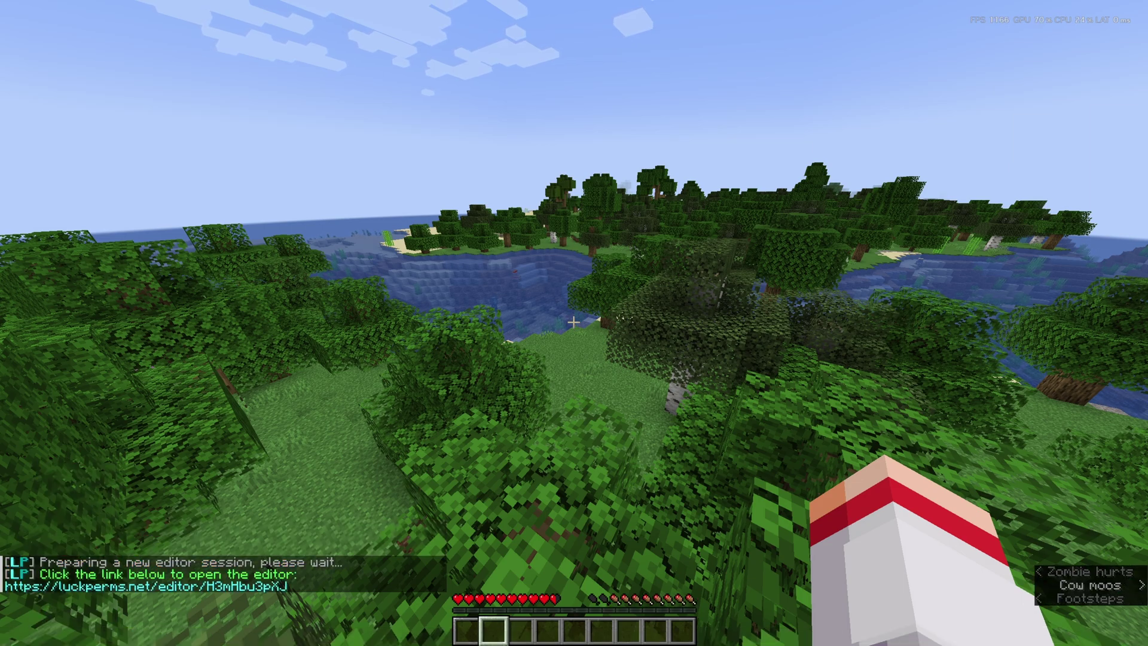
{"action": "key", "text": "t"}
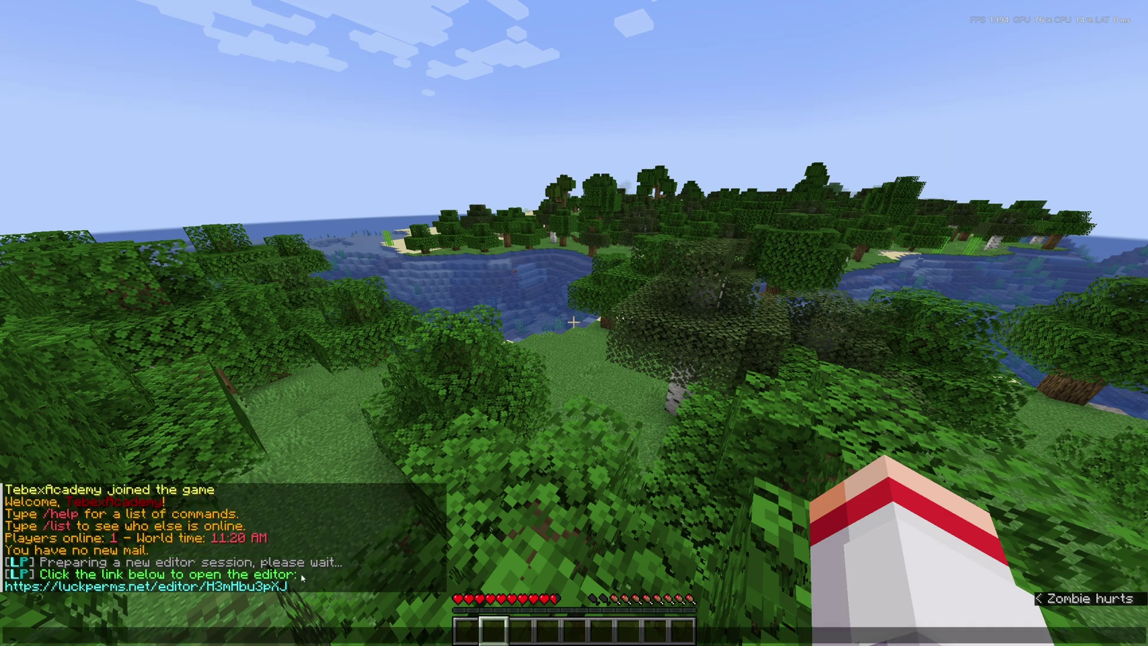
{"action": "left_click", "coordinate": [171, 587]}
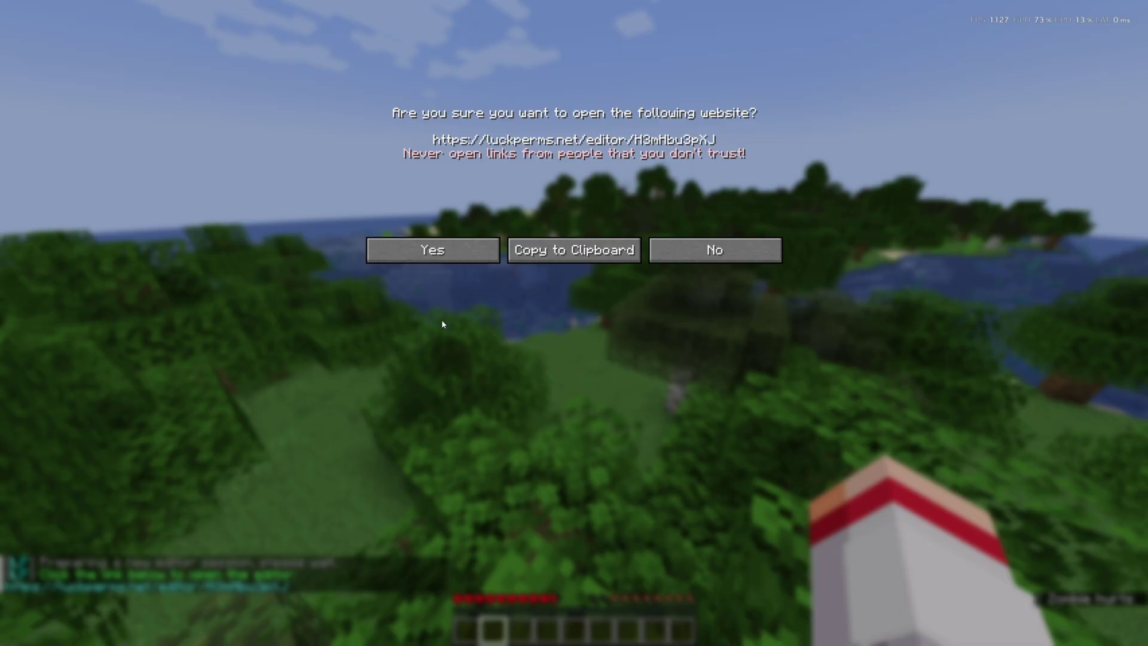
{"action": "left_click", "coordinate": [433, 250]}
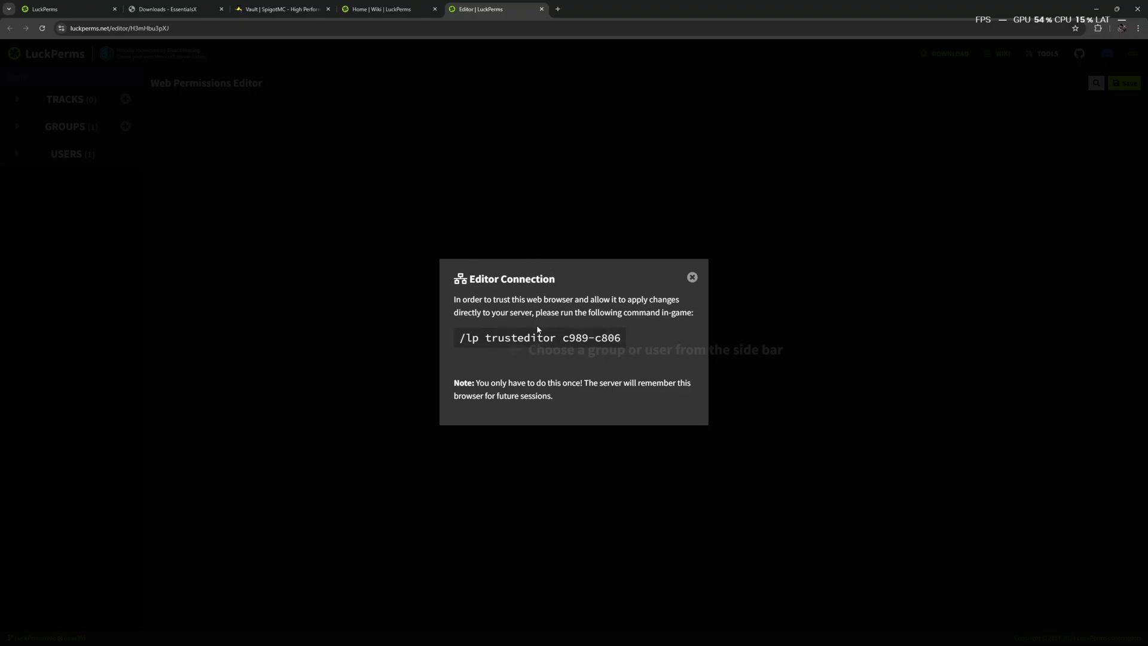
- Copy the /lp trusteditor command shown in the Editor Connection dialog
{"action": "left_click", "coordinate": [484, 343]}
{"action": "left_click_drag", "start_coordinate": [675, 314], "coordinate": [701, 368]}
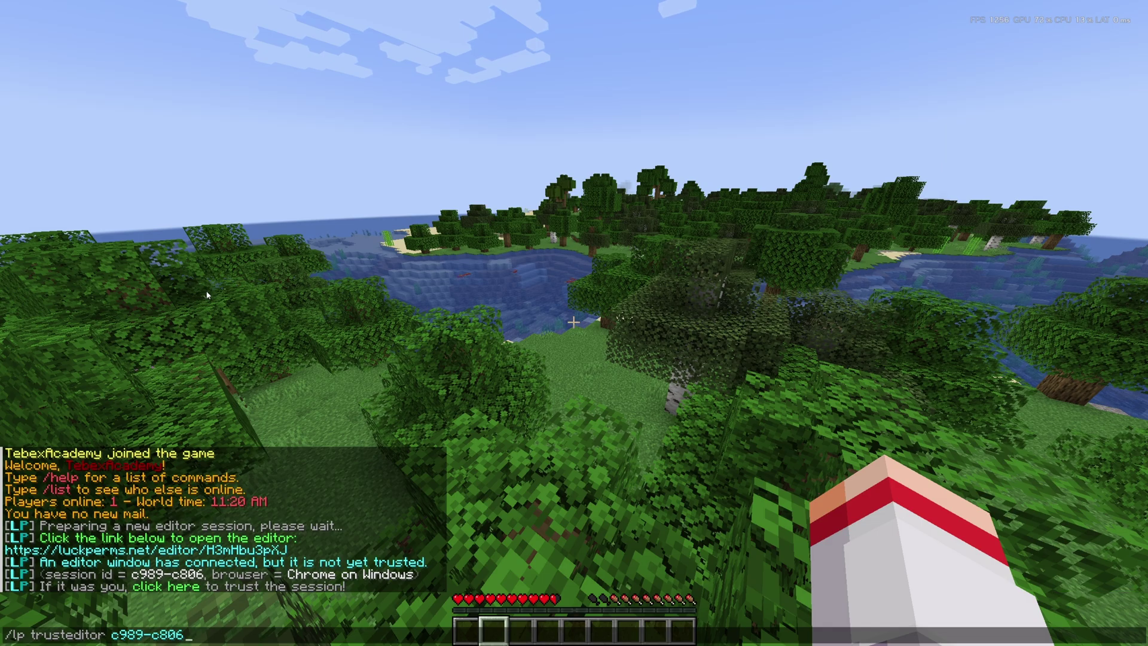
- Submit /lp trusteditor in chat, then return to the web editor's Groups list
{"action": "key", "text": "Return"}
{"action": "key", "text": "alt+Tab"}
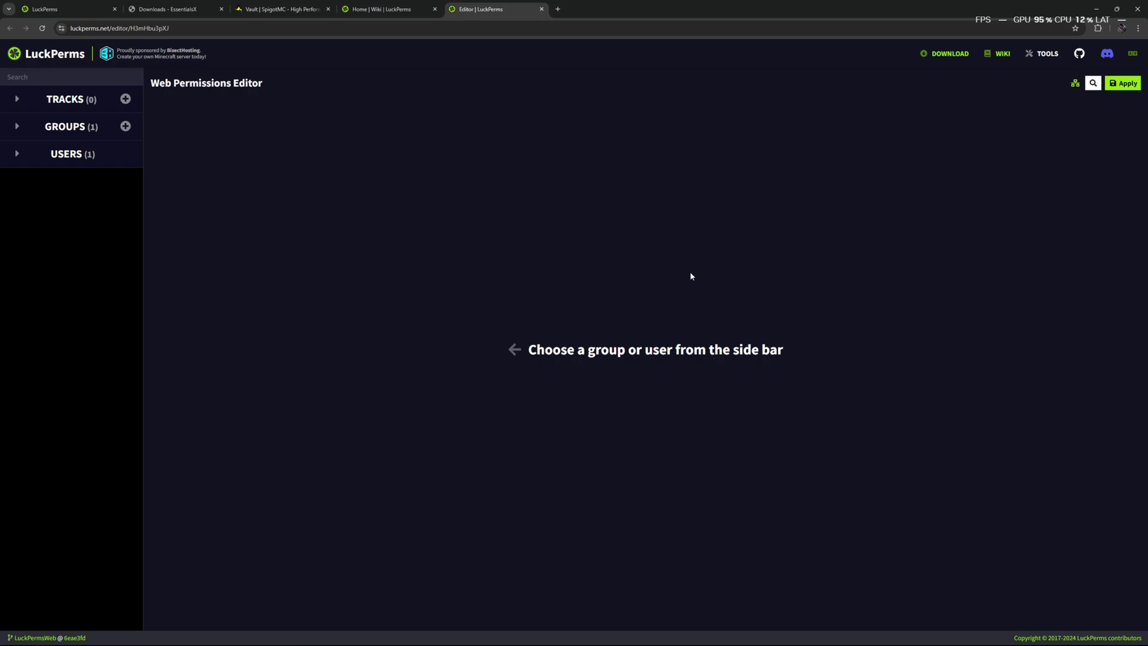
{"action": "left_click", "coordinate": [16, 127]}
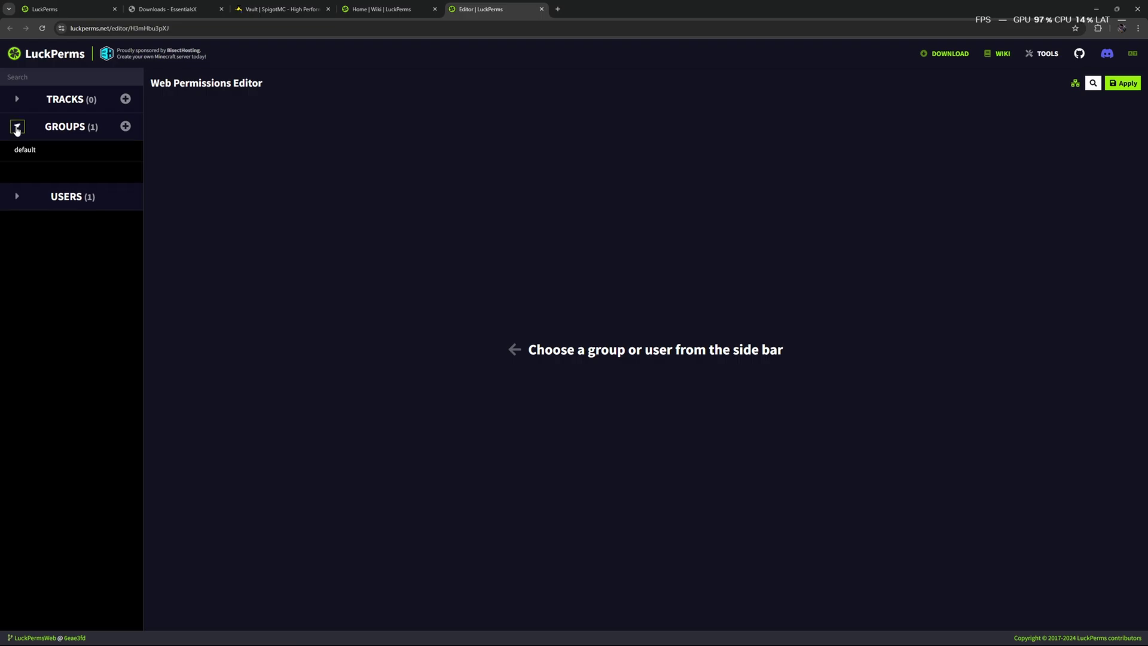
- Inspect the empty default group, then start creating a new group
{"action": "left_click", "coordinate": [33, 154]}
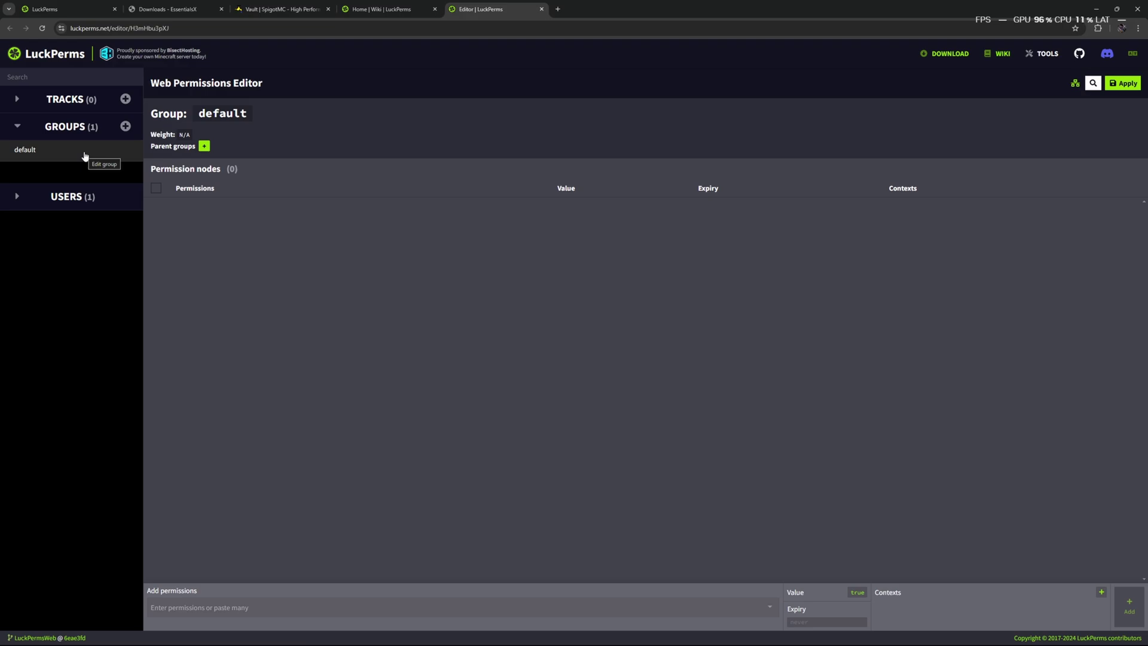
{"action": "left_click", "coordinate": [125, 126]}
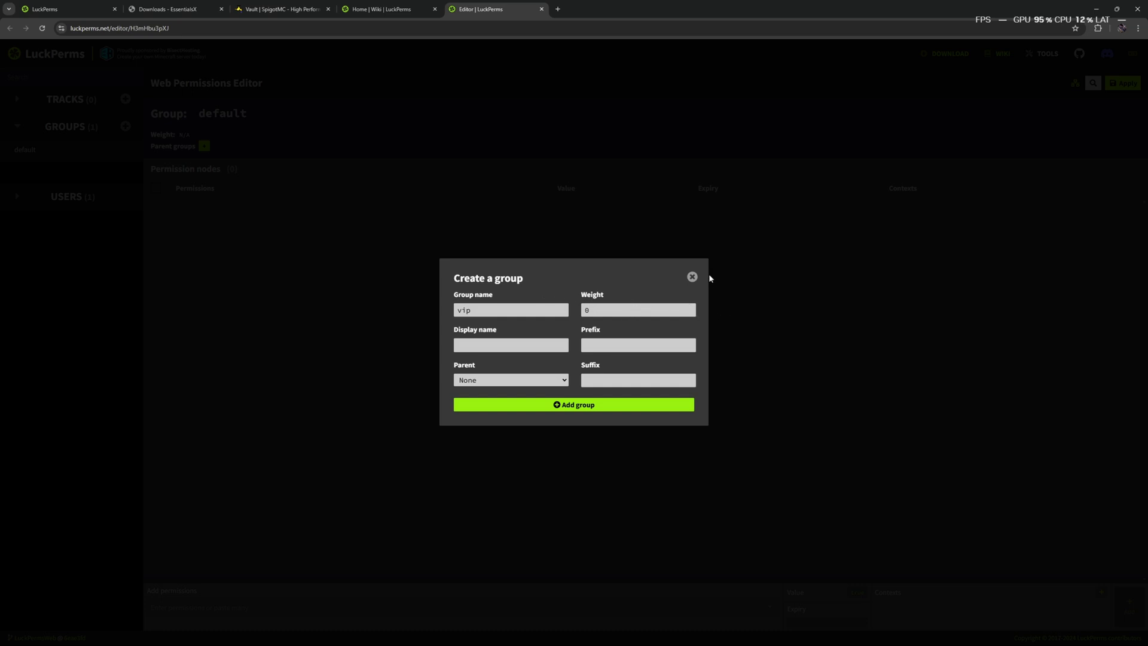
- Drop the vip group and begin a new group named vip with weight 1
{"action": "left_click", "coordinate": [692, 278]}
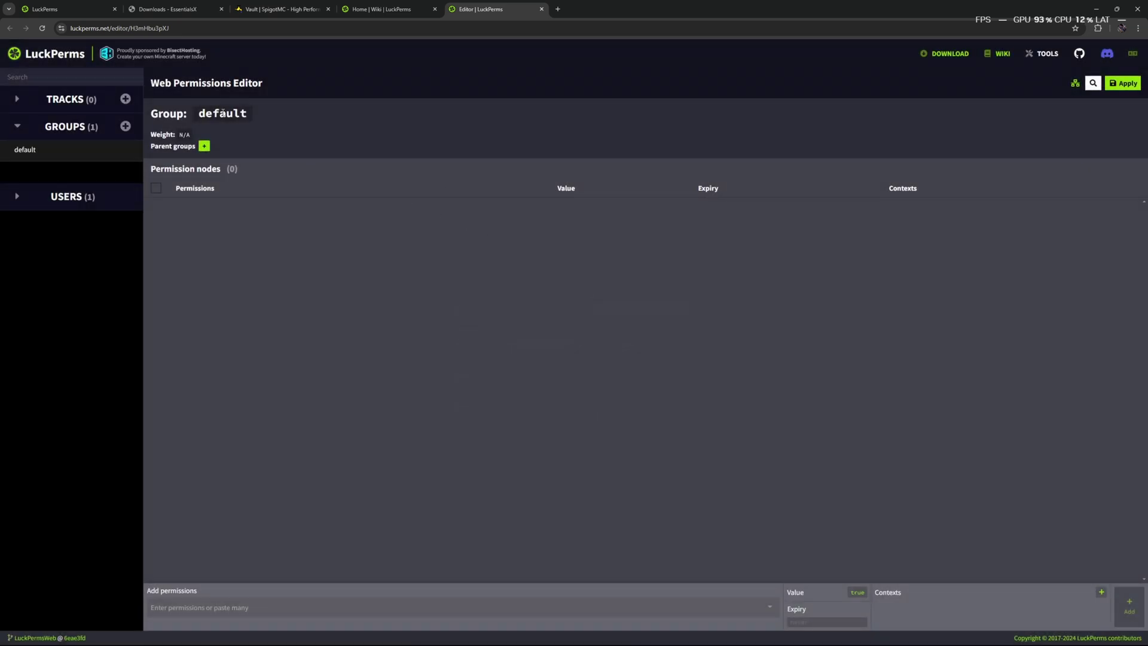
{"action": "left_click_drag", "start_coordinate": [179, 134], "coordinate": [221, 138]}
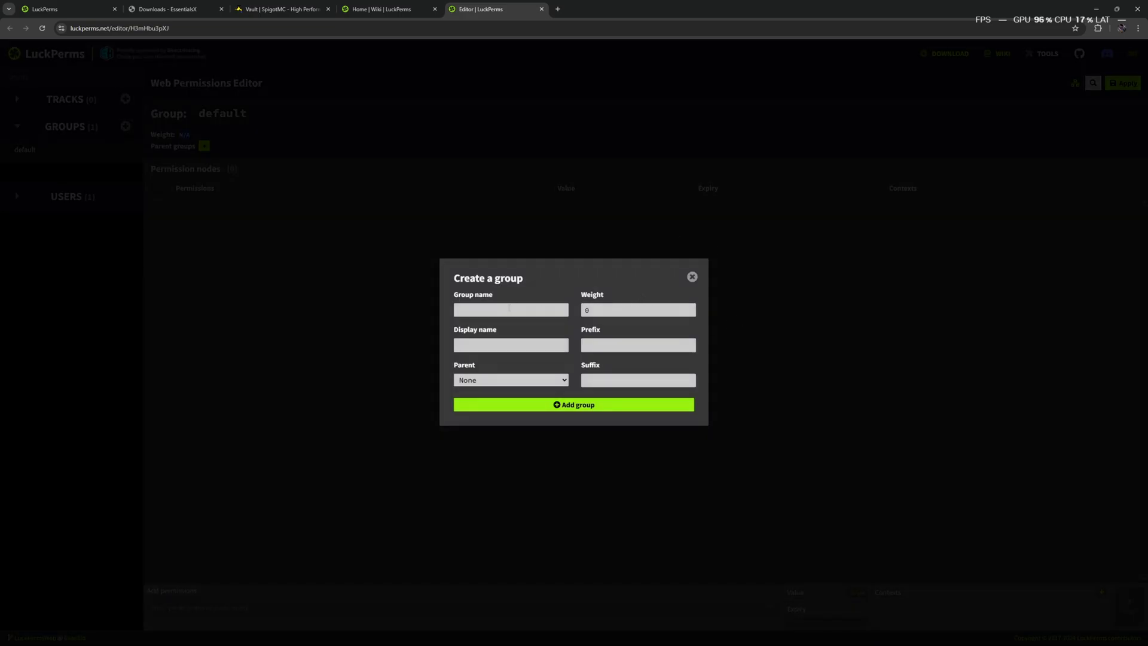
{"action": "left_click", "coordinate": [509, 308]}
{"action": "type", "text": "vip"}
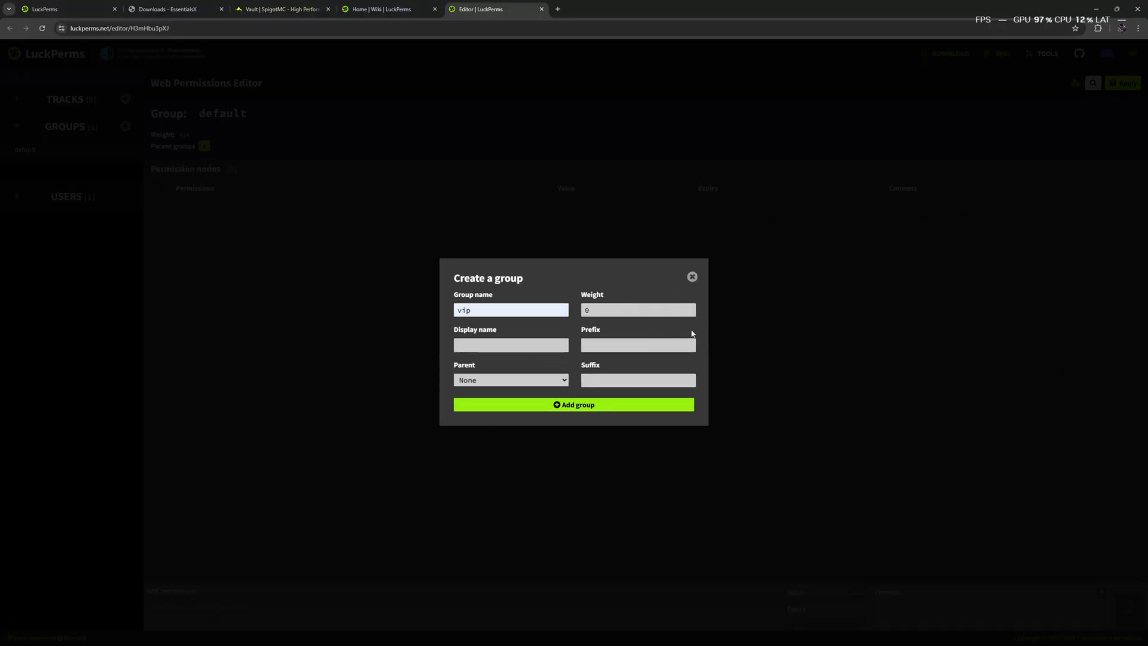
{"action": "left_click", "coordinate": [616, 309]}
{"action": "type", "text": "1"}
- Correct the group name to vip++ and its weight to 2
{"action": "left_click", "coordinate": [517, 311]}
{"action": "type", "text": "++"}
{"action": "left_click", "coordinate": [625, 309]}
{"action": "key", "text": "BackSpace"}
{"action": "type", "text": "2"}
{"action": "left_click", "coordinate": [565, 311]}
{"action": "key", "text": "BackSpace"}
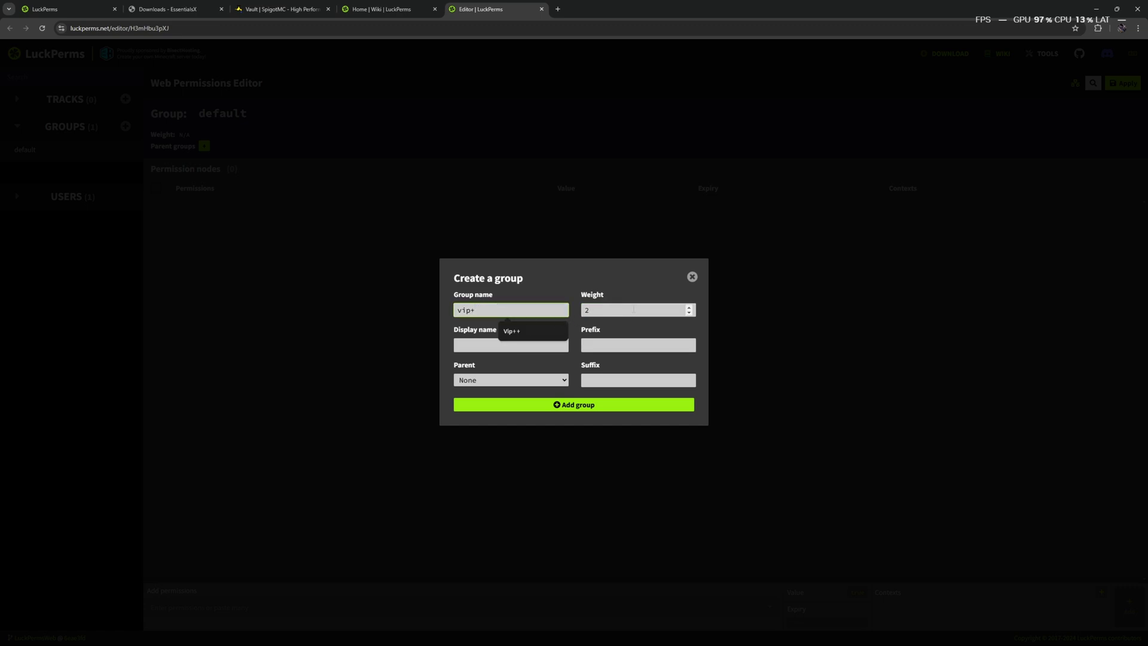
{"action": "key", "text": "Tab"}
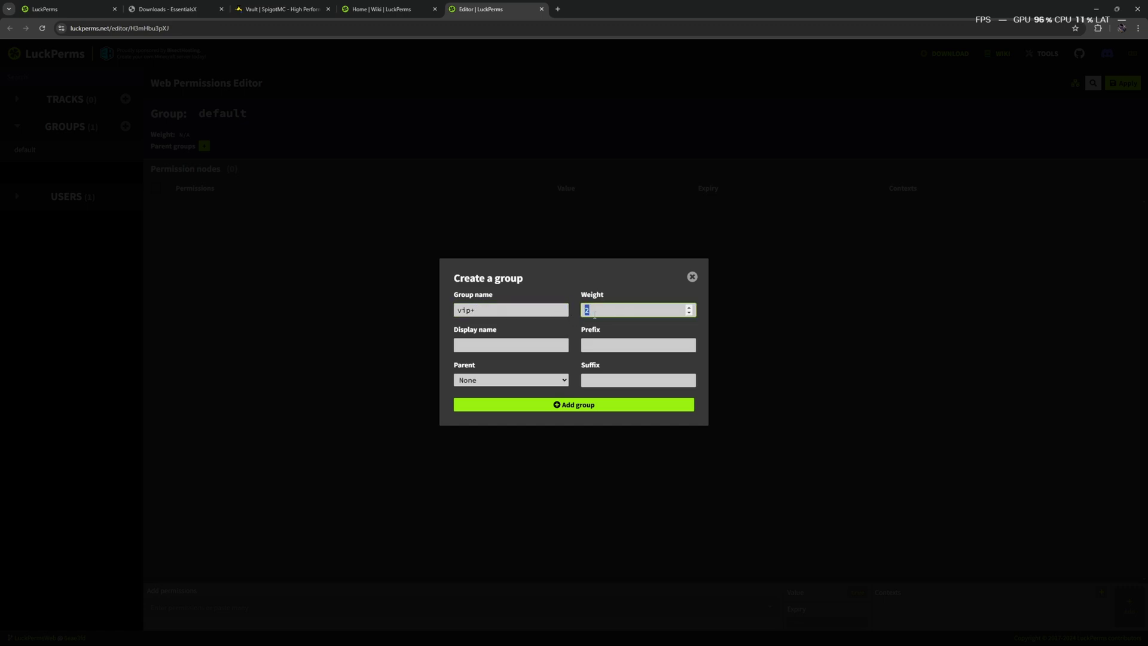
{"action": "left_click", "coordinate": [517, 311]}
{"action": "type", "text": "+"}
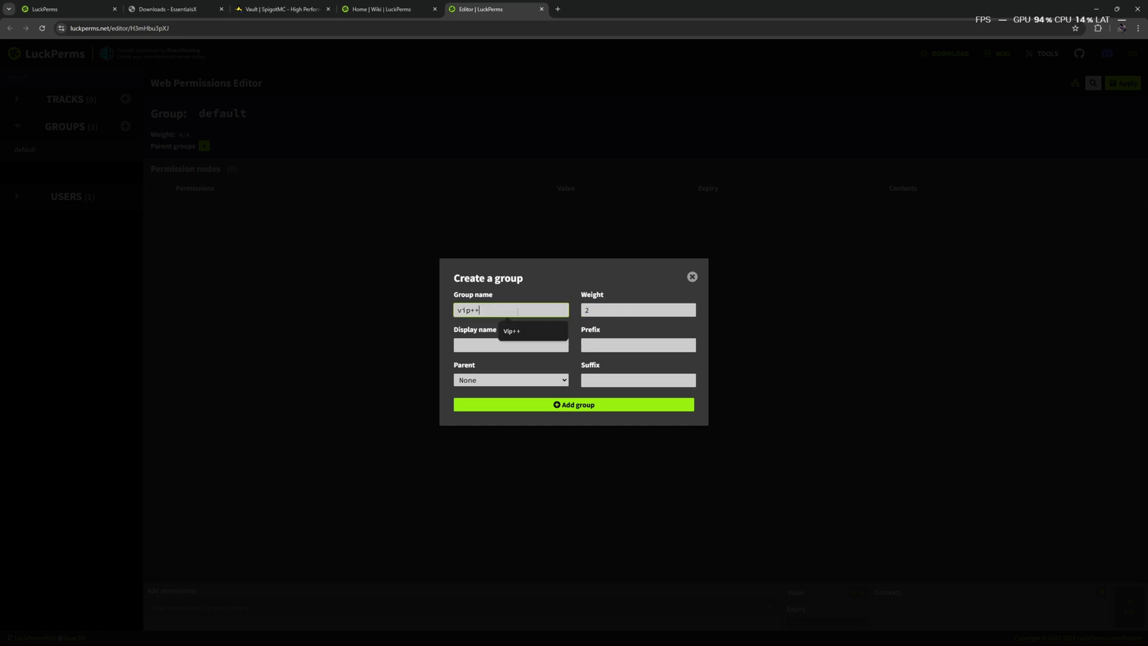
{"action": "left_click", "coordinate": [634, 310]}
{"action": "key", "text": "BackSpace"}
{"action": "type", "text": "3"}
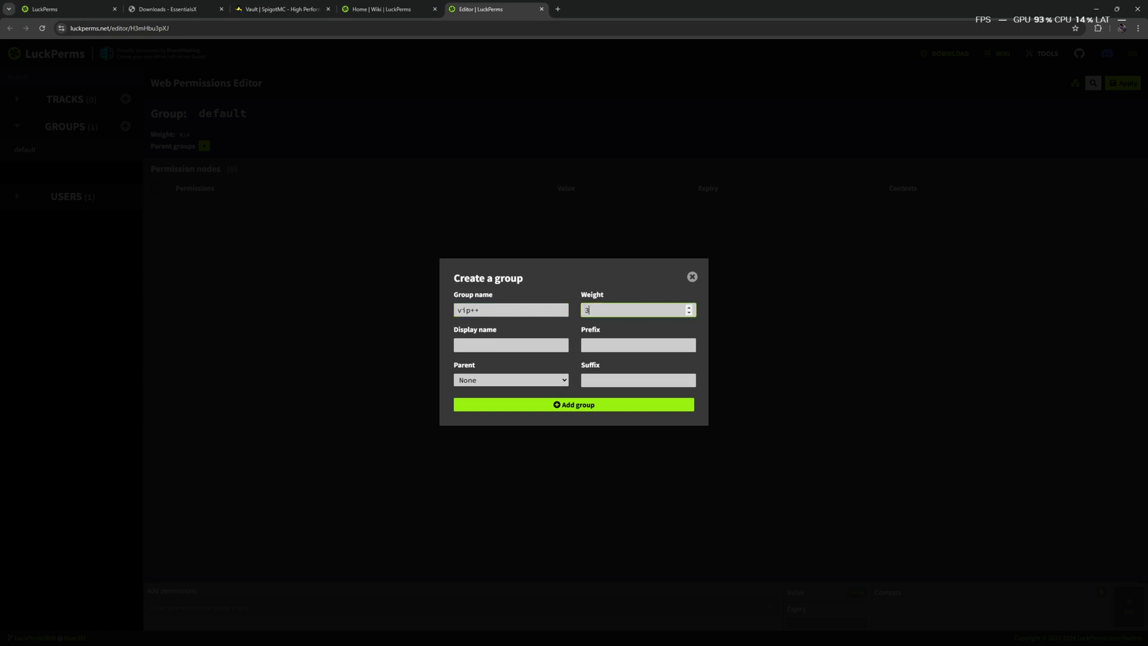
{"action": "type", "text": "0"}
{"action": "key", "text": "ctrl+a"}
{"action": "type", "text": "2"}
{"action": "left_click", "coordinate": [601, 271]}
- Enter display name VIP++ and prefix [VIP]
{"action": "left_click", "coordinate": [510, 344]}
{"action": "type", "text": "VIP++"}
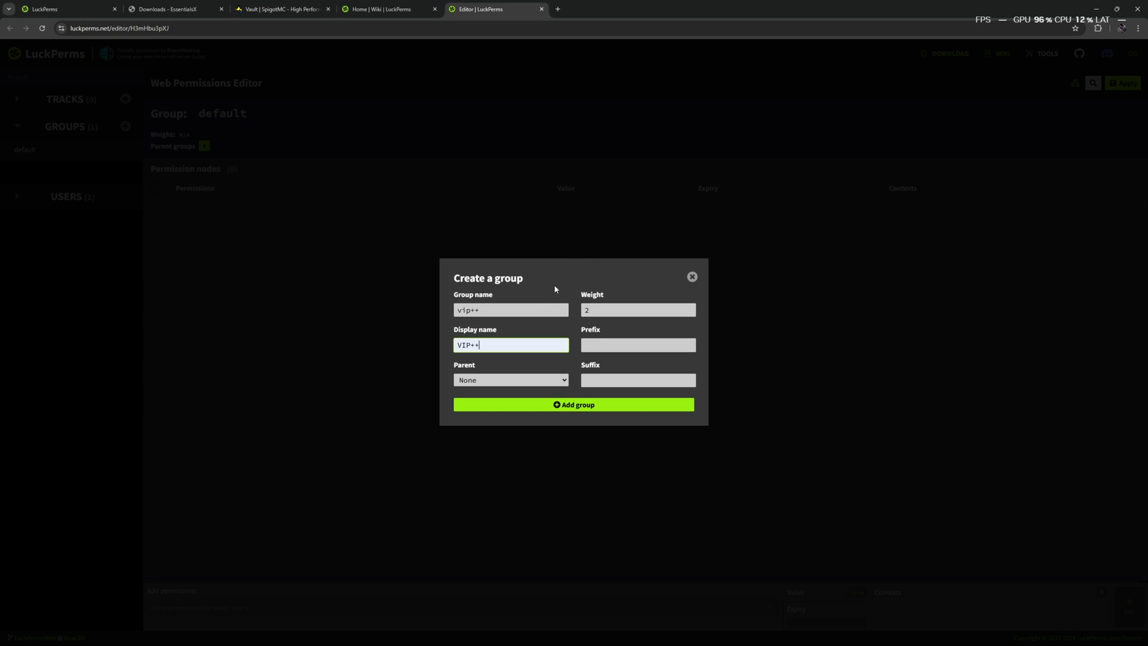
{"action": "left_click", "coordinate": [650, 346]}
{"action": "type", "text": "[VIP]"}
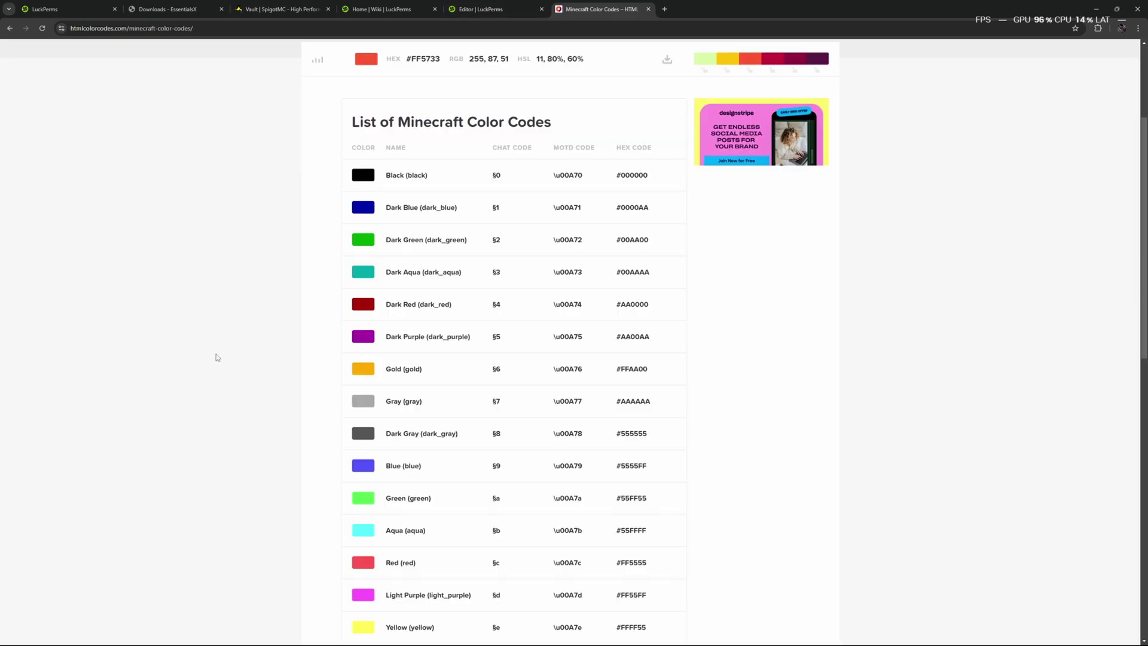
- Copy the gold §6 colour code and paste it before [VIP] in the prefix
{"action": "left_click_drag", "start_coordinate": [508, 374], "coordinate": [491, 371]}
{"action": "key", "text": "ctrl+c"}
{"action": "key", "text": "ctrl+shift+Tab"}
{"action": "key", "text": "Home"}
{"action": "key", "text": "ctrl+v"}
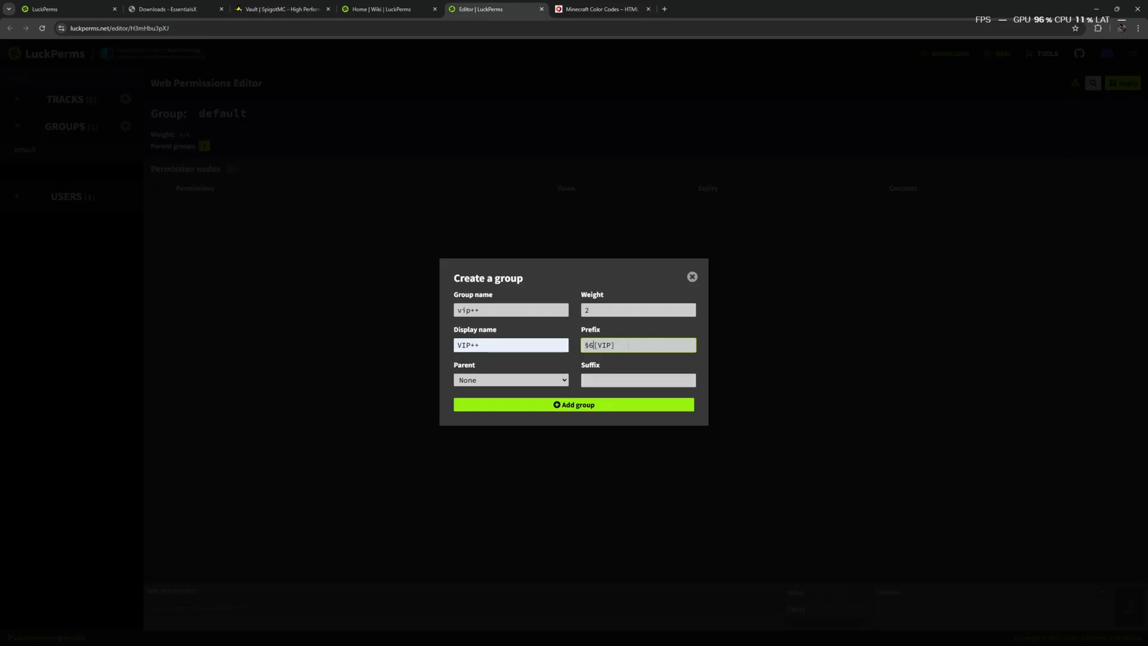
{"action": "key", "text": "End"}
- Set default as the parent group and add the vip++ group
{"action": "left_click", "coordinate": [521, 381]}
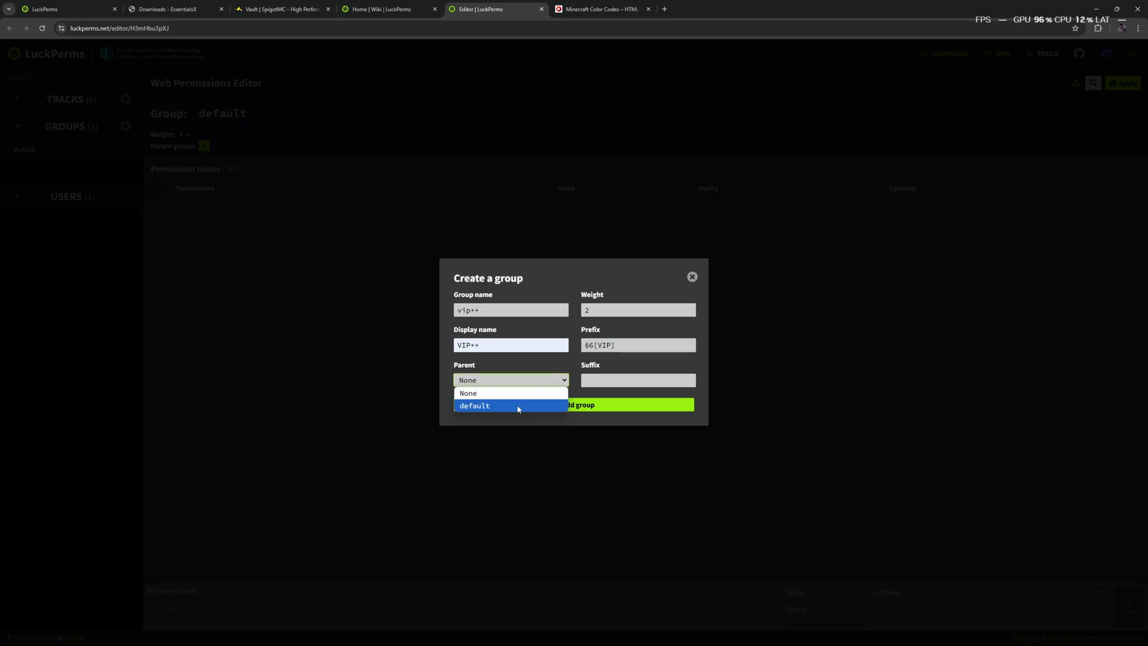
{"action": "left_click", "coordinate": [523, 406]}
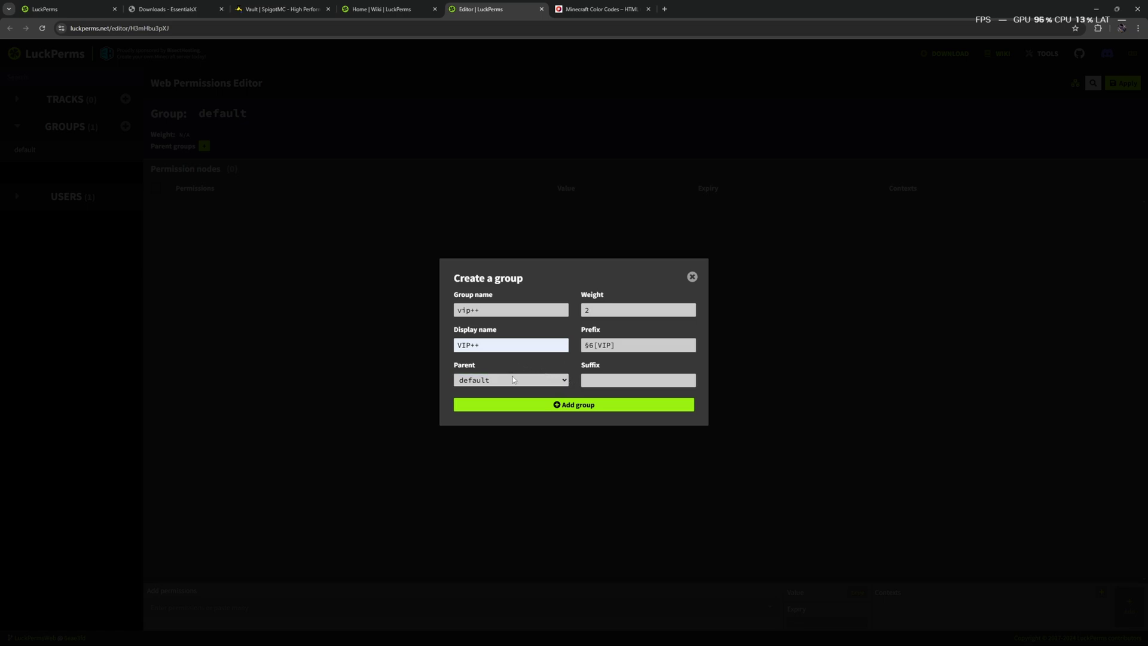
{"action": "left_click", "coordinate": [609, 379]}
{"action": "left_click", "coordinate": [659, 347]}
{"action": "key", "text": "ctrl+a"}
{"action": "left_click", "coordinate": [620, 382]}
{"action": "left_click", "coordinate": [584, 404]}
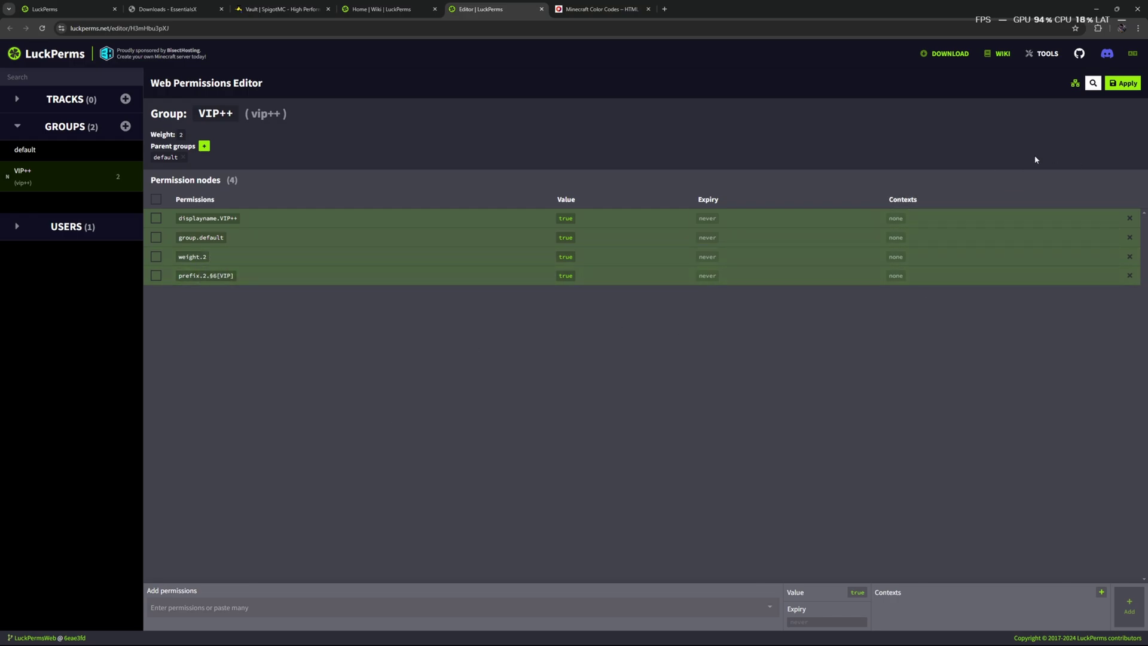
- Apply the new group, give the player vip++ as a parent group, and apply again
{"action": "left_click", "coordinate": [1127, 84]}
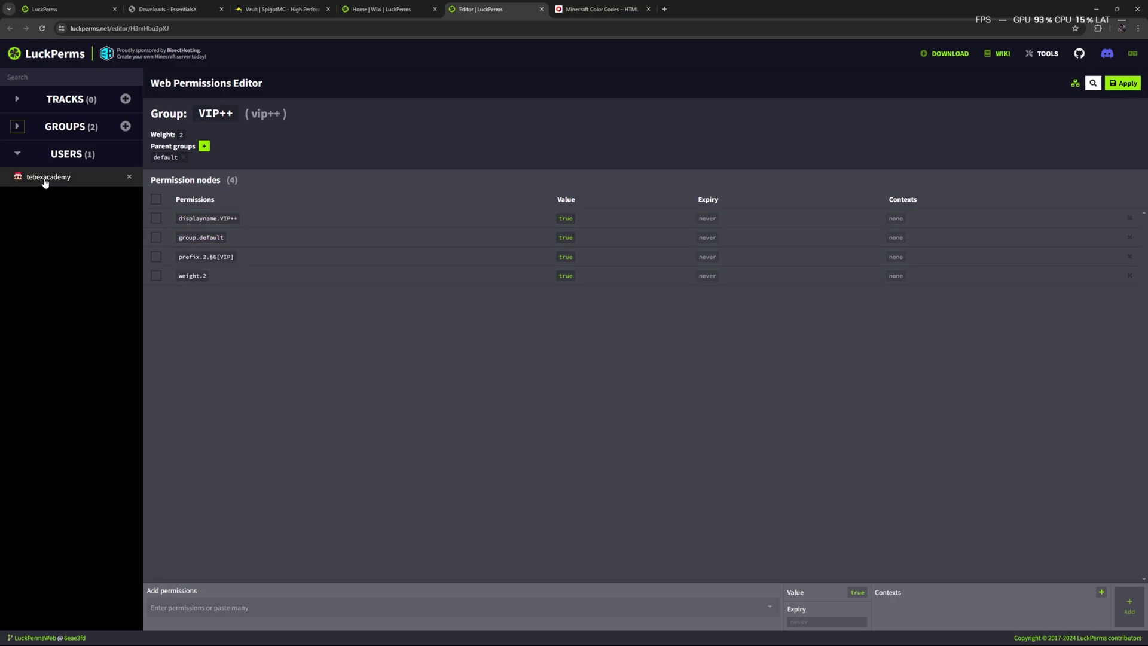
{"action": "left_click", "coordinate": [46, 179]}
{"action": "left_click", "coordinate": [204, 134]}
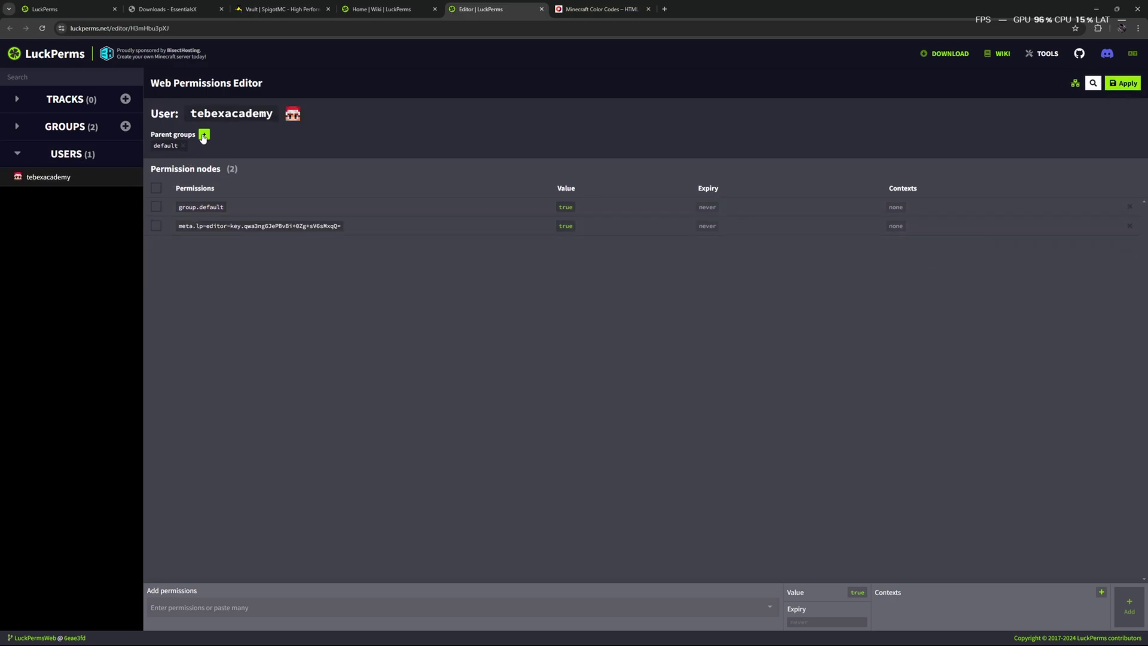
{"action": "left_click", "coordinate": [166, 148]}
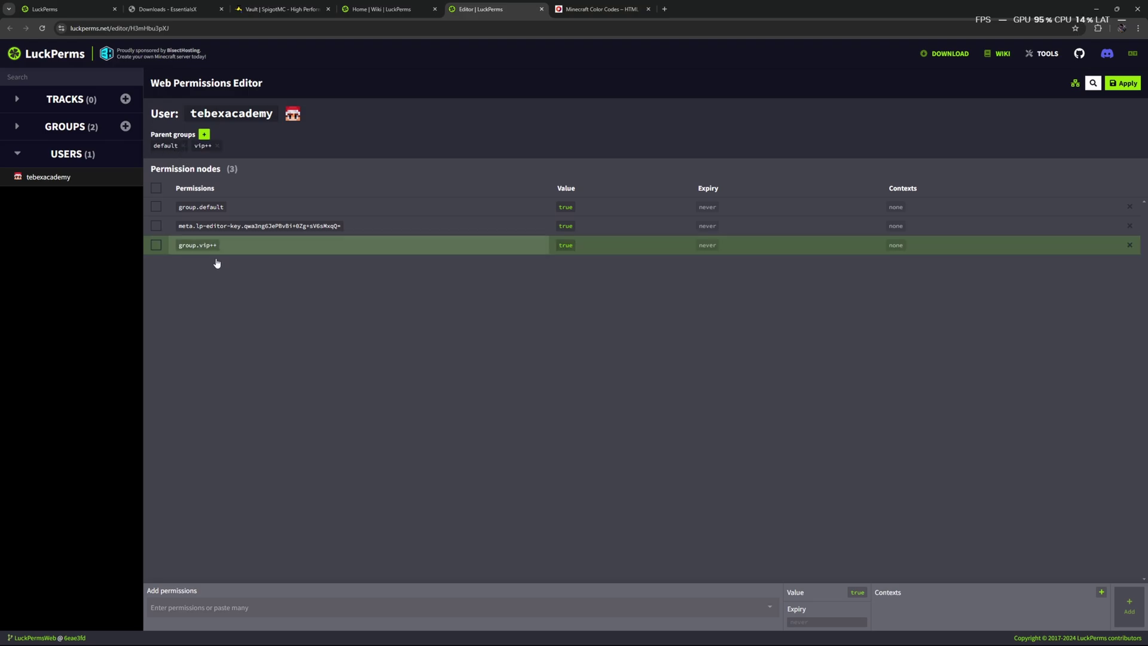
{"action": "left_click", "coordinate": [1130, 86]}
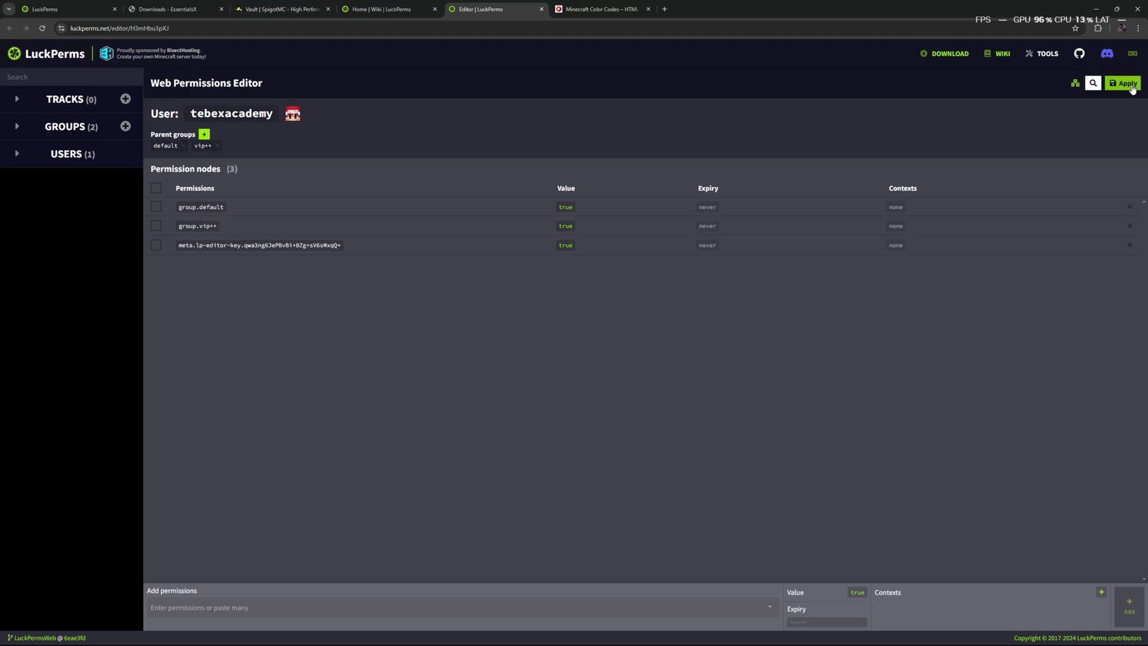
{"action": "key", "text": "alt+Tab"}
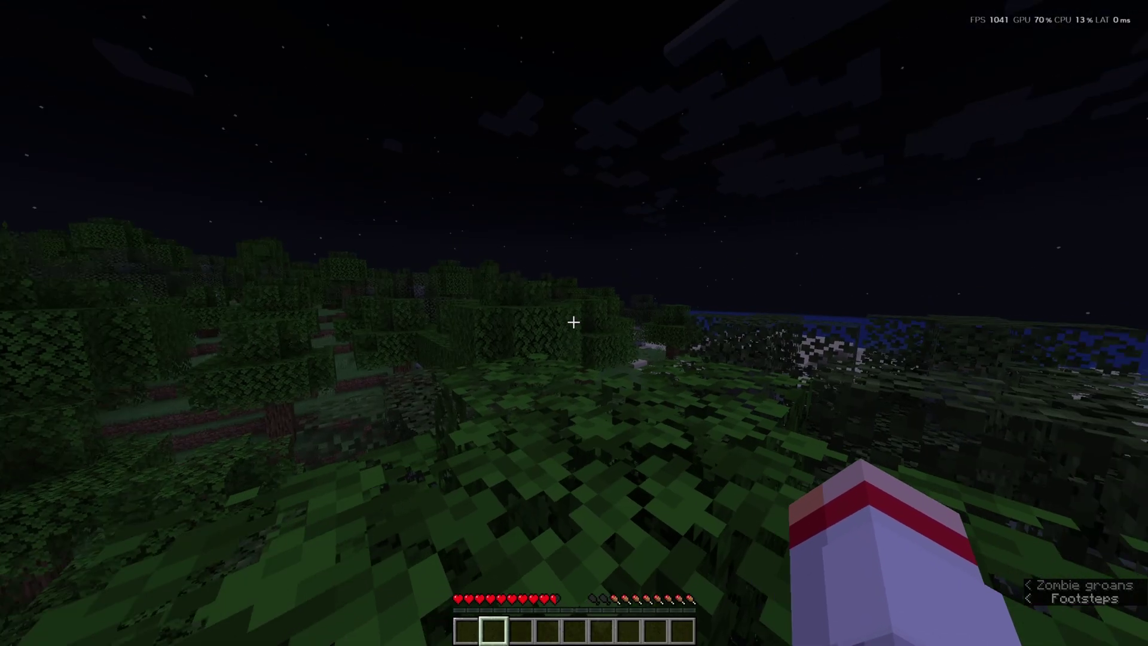
- Send 'hello' in chat to show the [VIP] prefix
{"action": "key", "text": "t"}
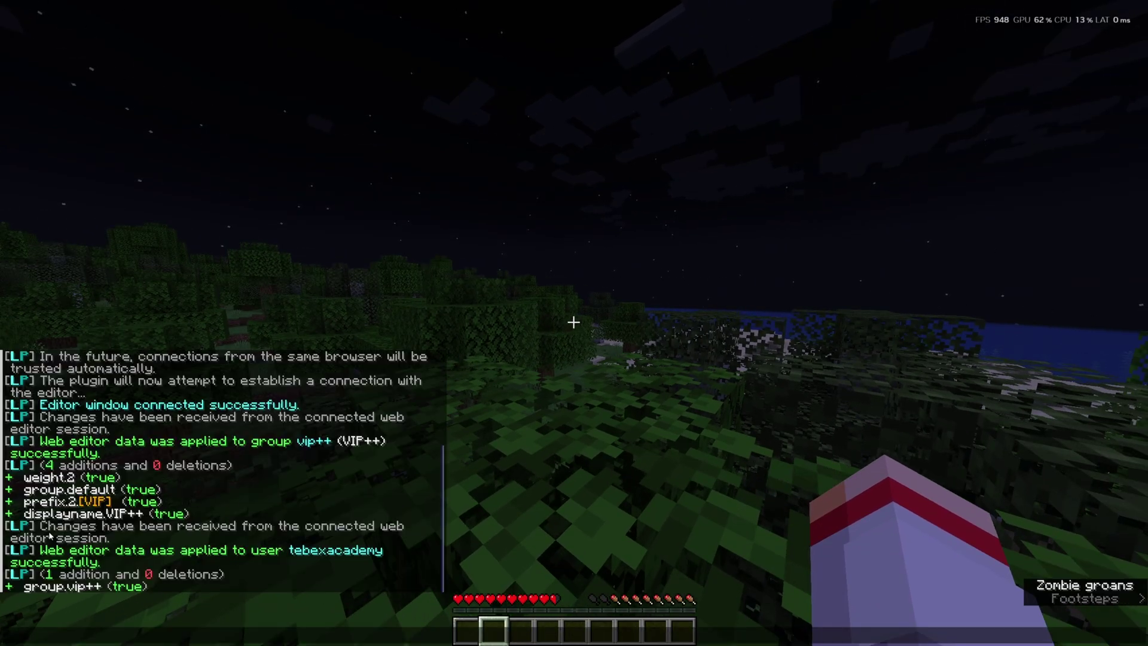
{"action": "type", "text": "hello"}
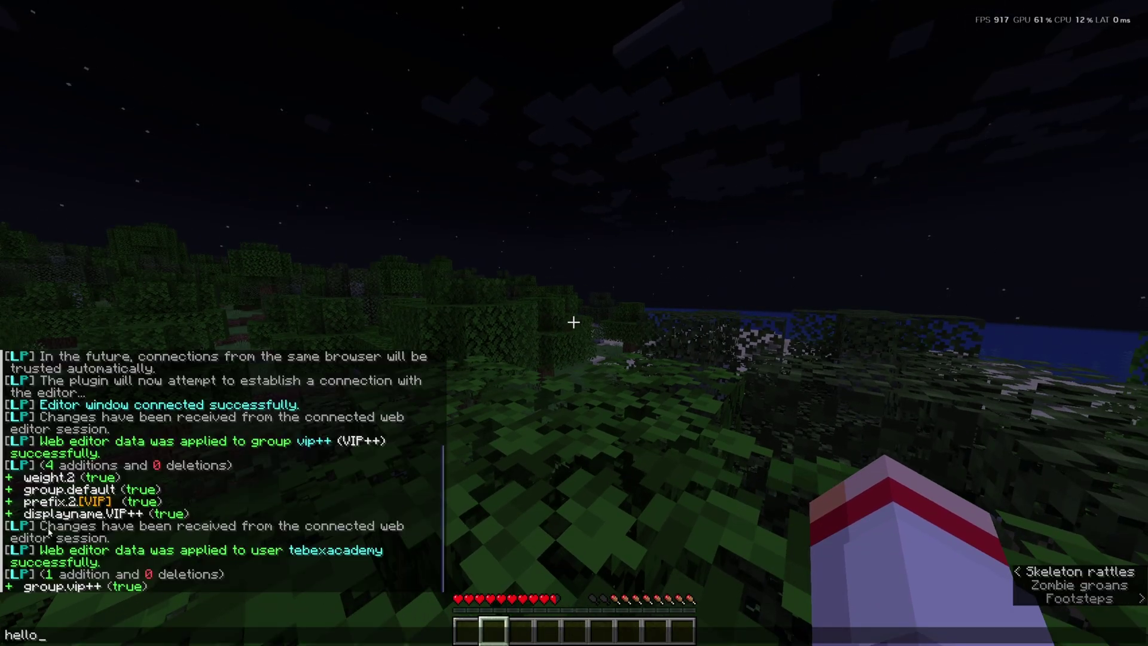
{"action": "key", "text": "Return"}
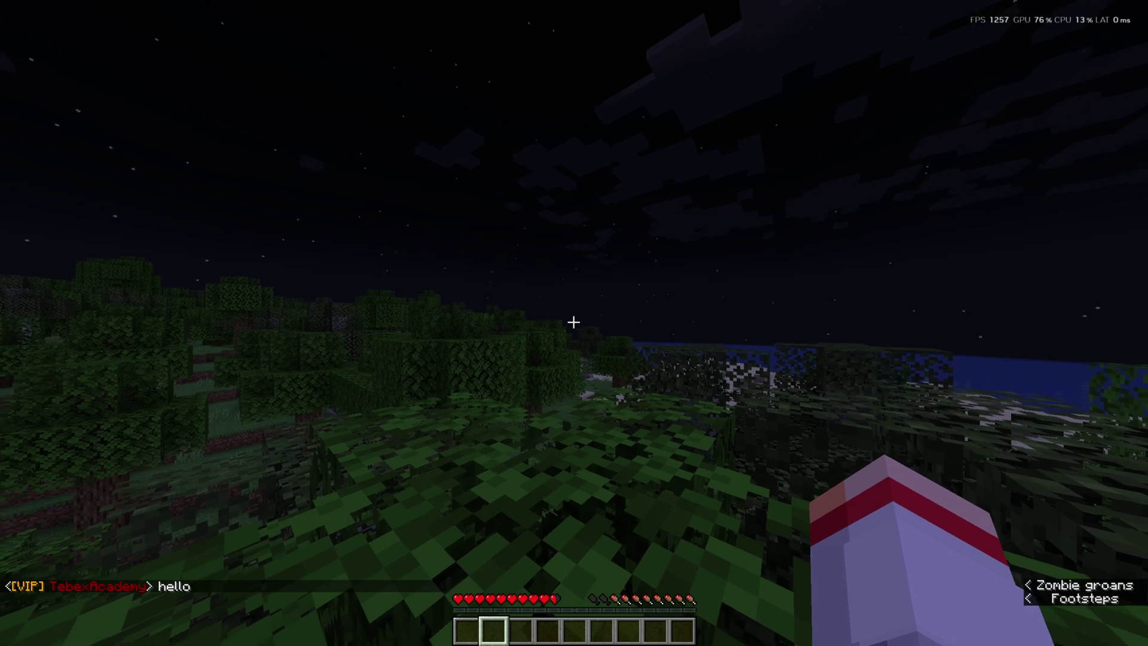
{"action": "key", "text": "t"}
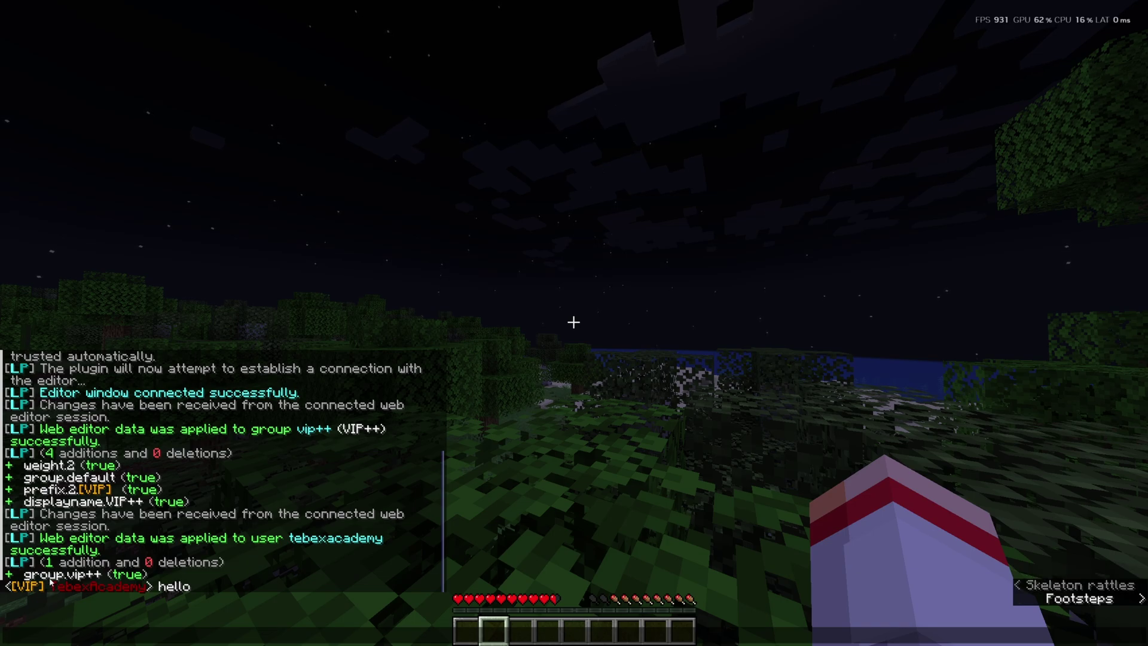
{"action": "key", "text": "Escape"}
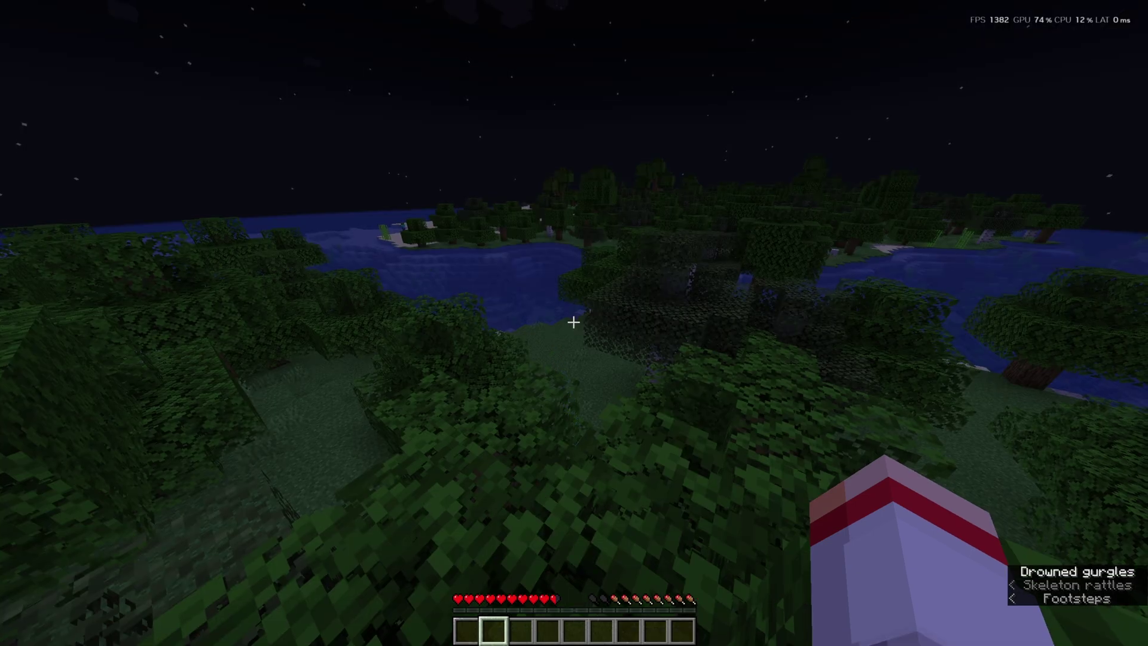
- Run /plugins to list the server's plugins, then go back to the editor
{"action": "type", "text": "/plugins"}
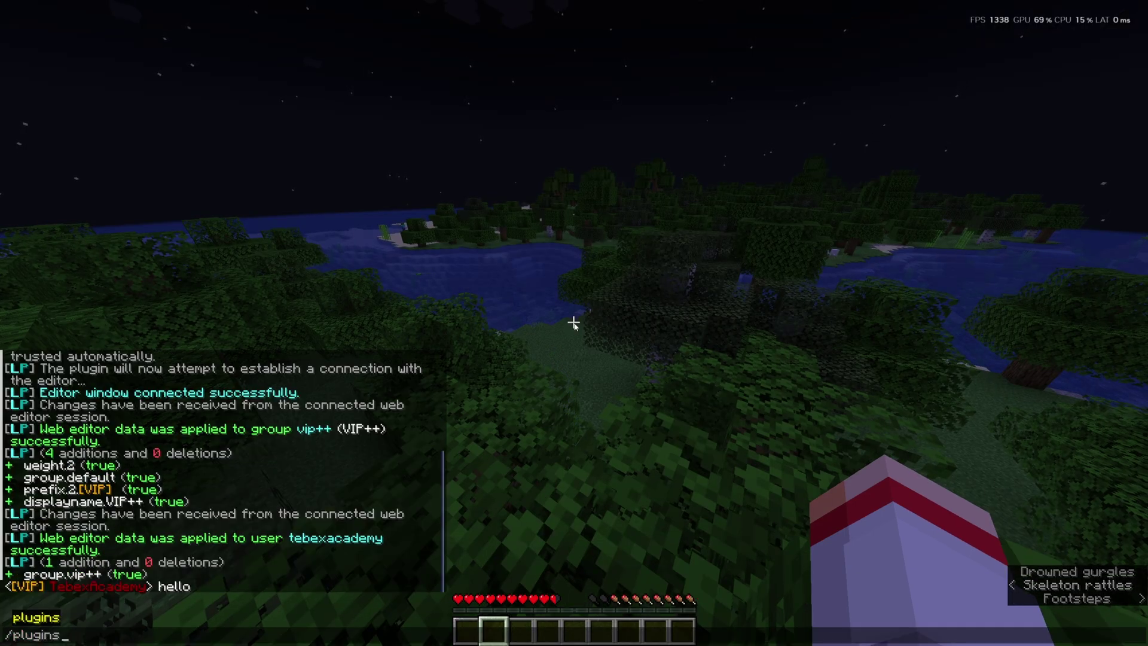
{"action": "key", "text": "Return"}
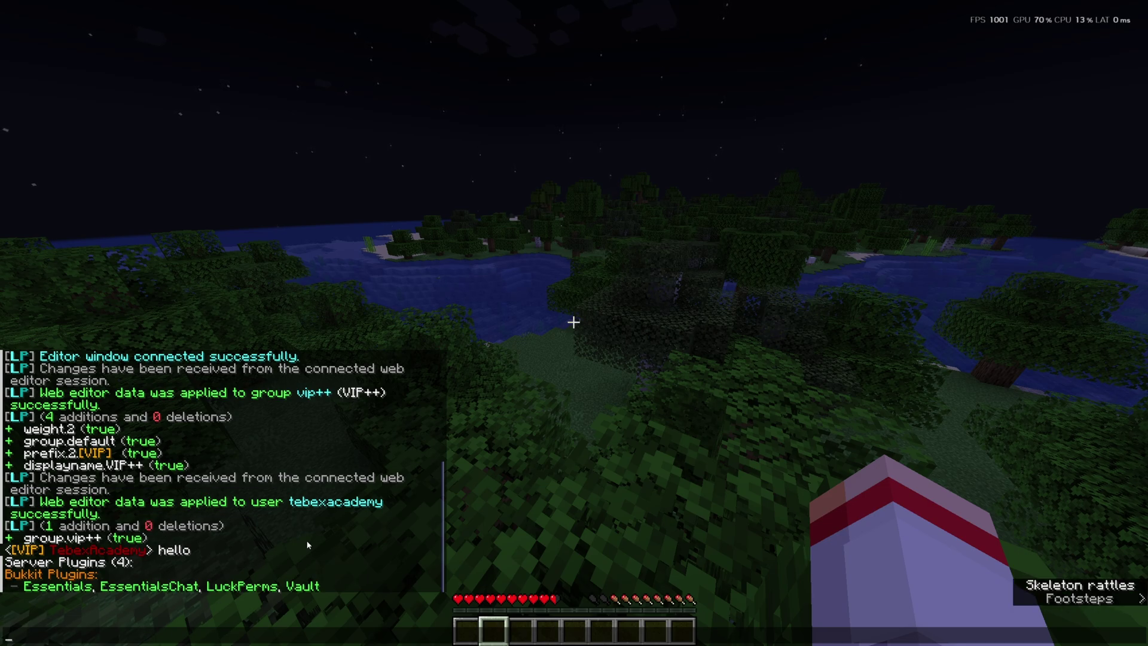
{"action": "key", "text": "alt+Tab"}
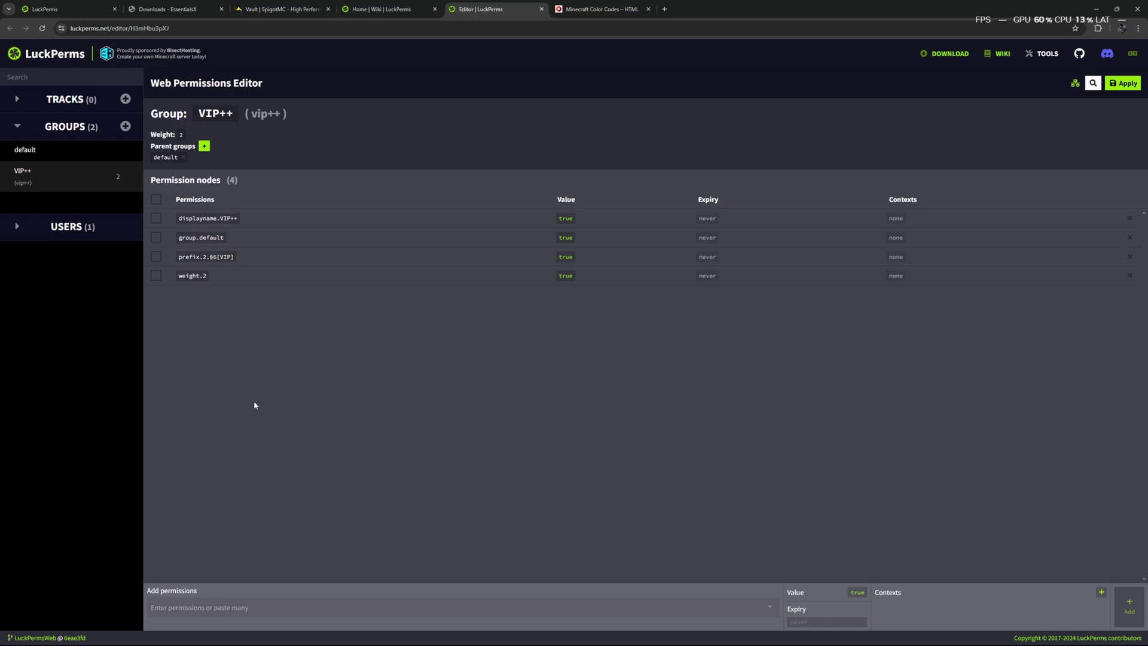
{"action": "left_click", "coordinate": [17, 227]}
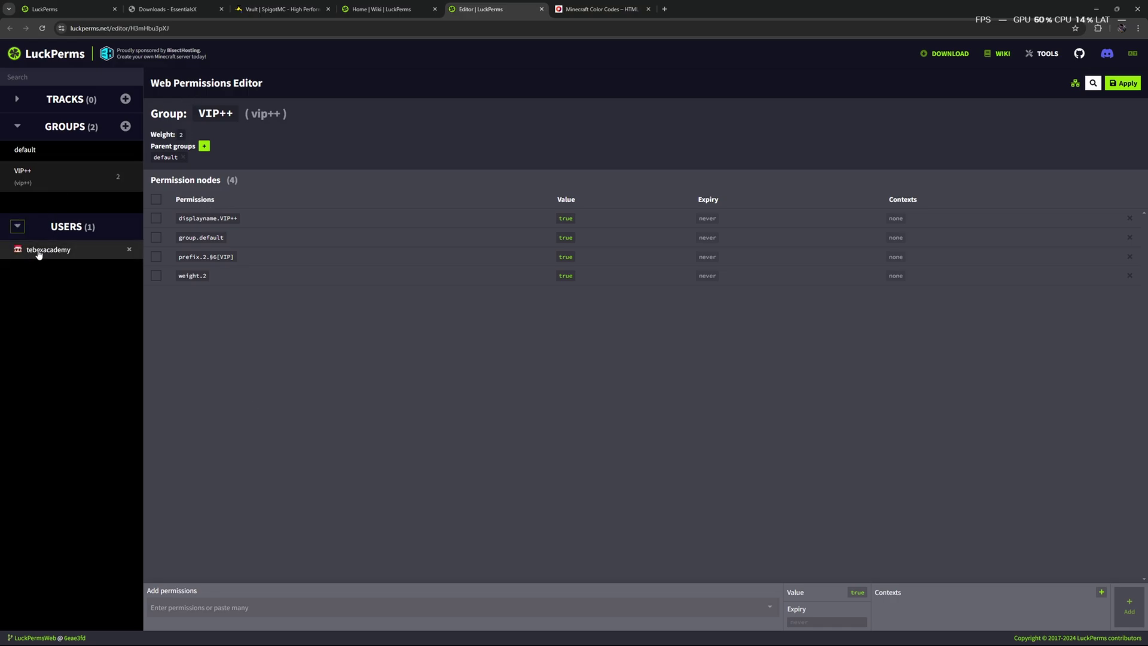
{"action": "left_click", "coordinate": [37, 250]}
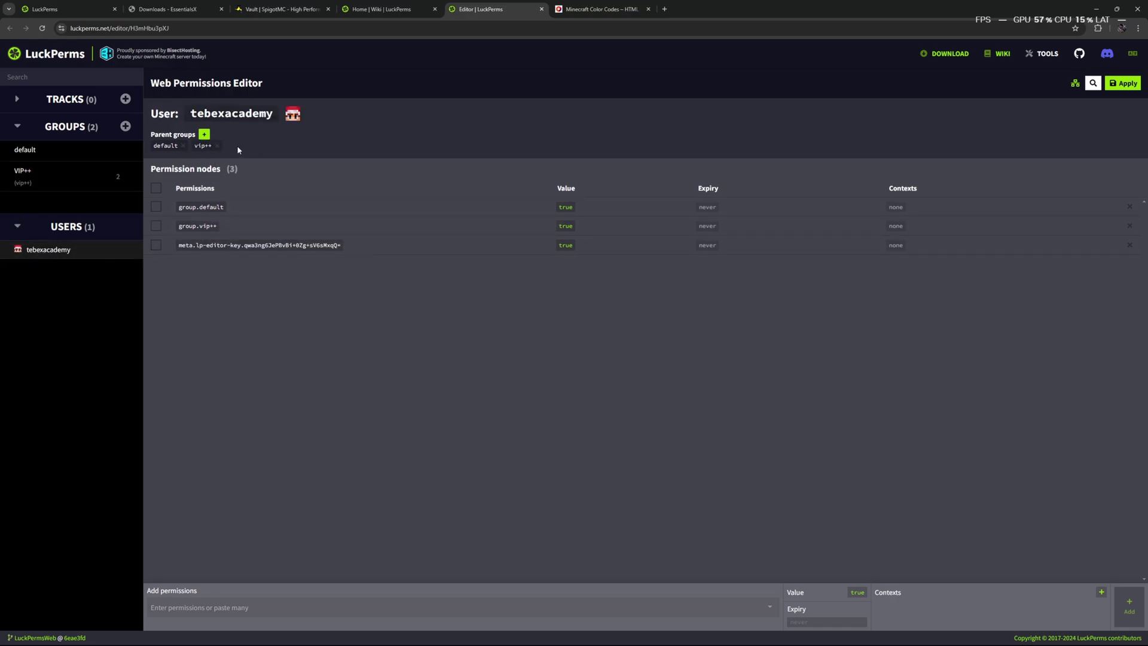
{"action": "left_click", "coordinate": [56, 174]}
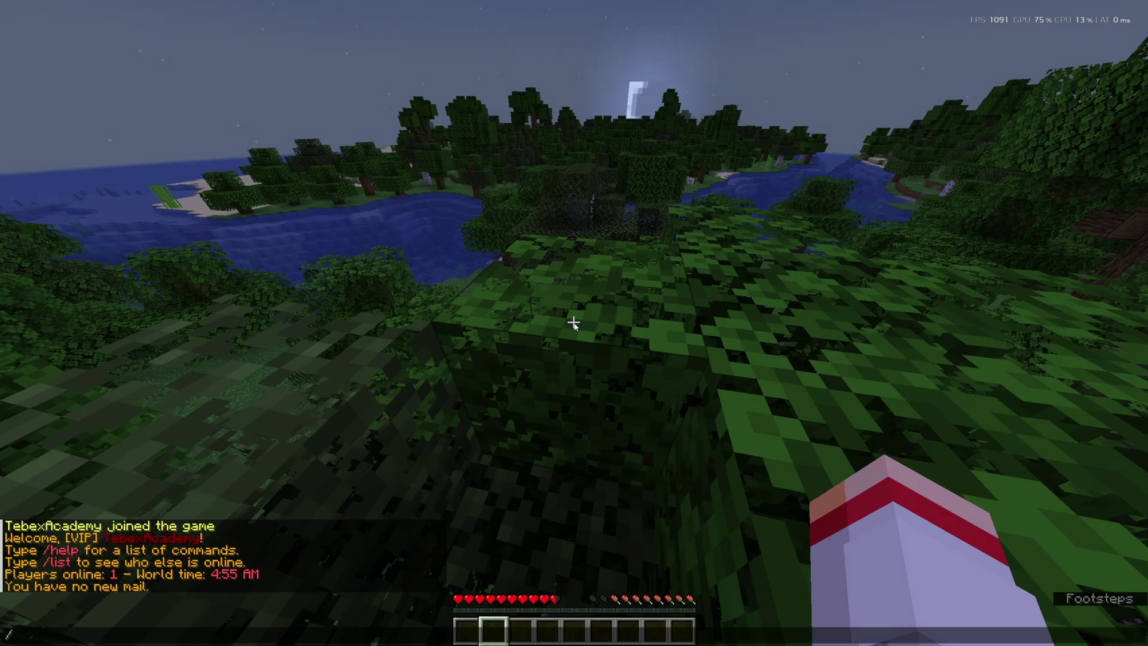
- Enable flying with /fly and rise above the forest and lake
{"action": "type", "text": "fly"}
{"action": "key", "text": "Return"}
{"action": "key", "text": "space"}
{"action": "key", "text": "s"}
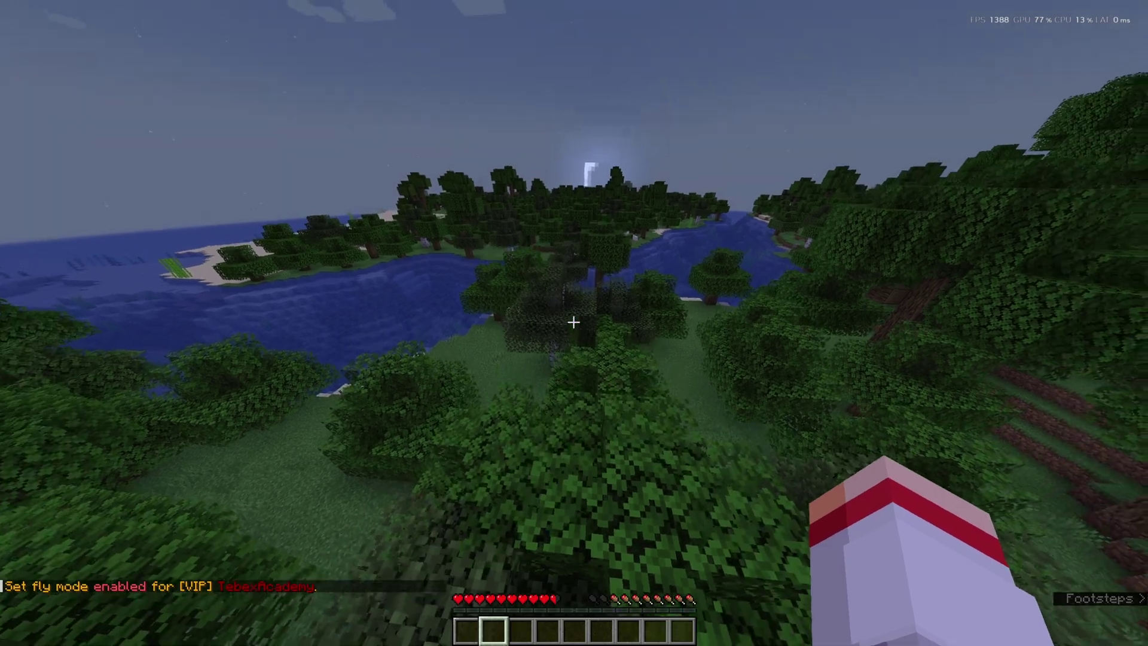
{"action": "mouse_move", "coordinate": [574, 323]}
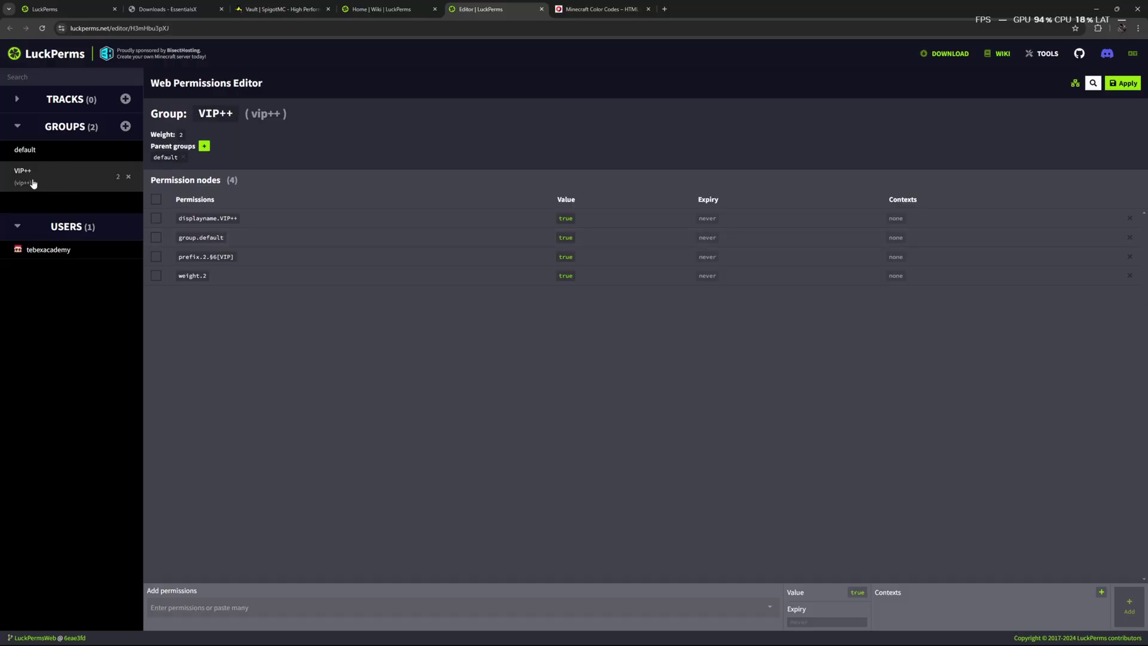
- Stage essentials.fly as a pending permission node for the VIP++ group
{"action": "left_click", "coordinate": [211, 606]}
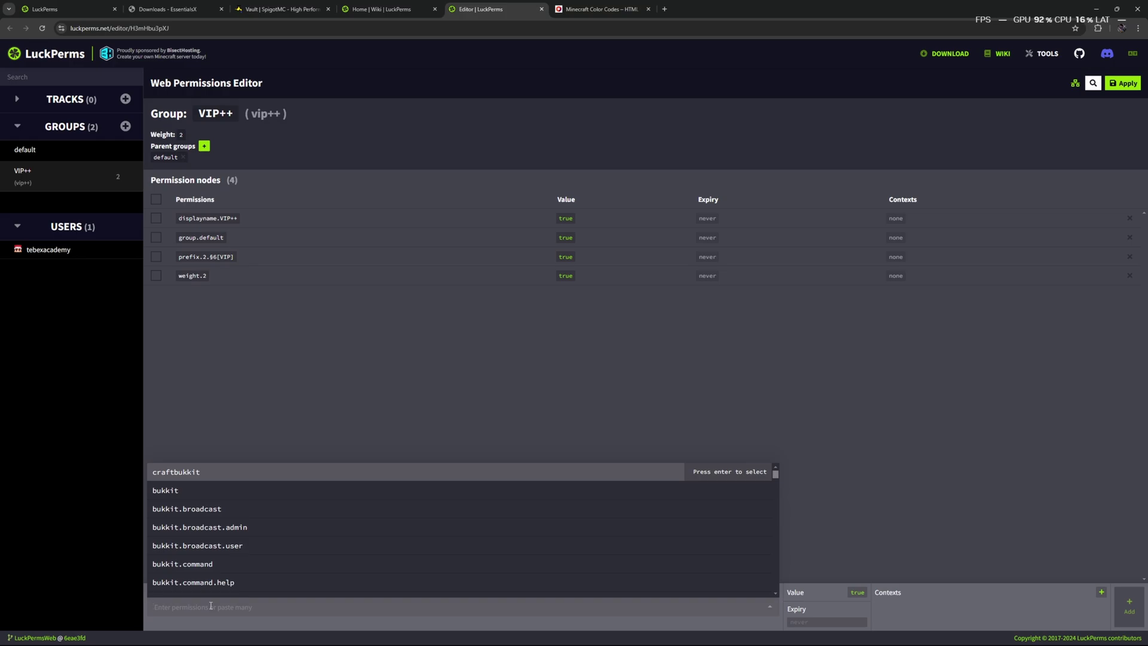
{"action": "type", "text": "fly"}
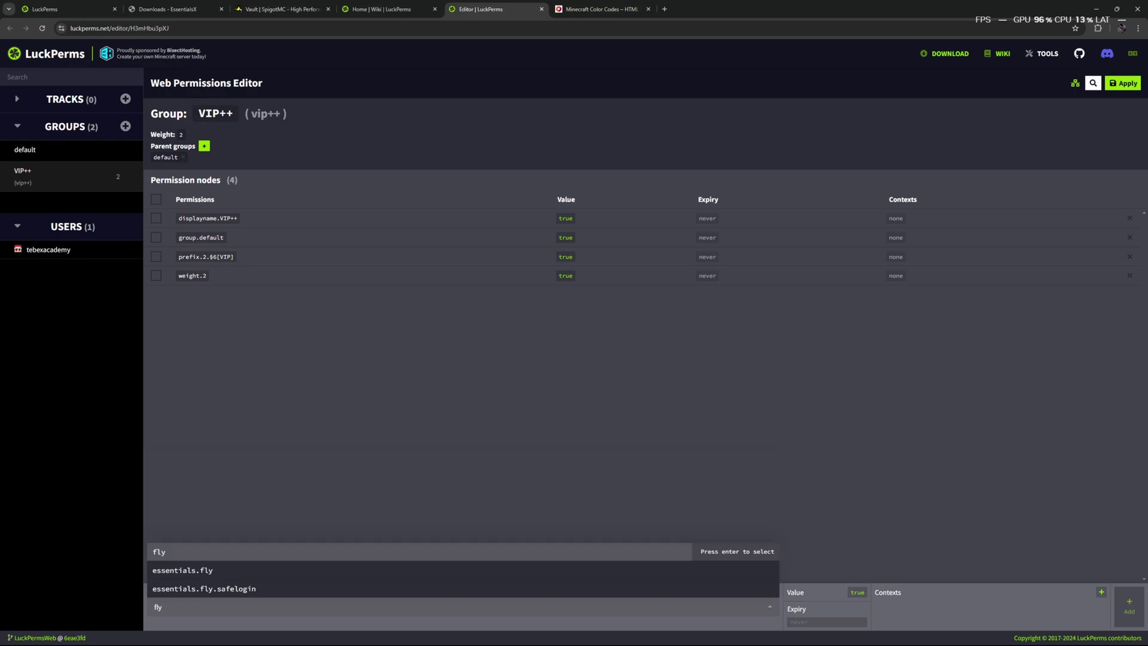
{"action": "left_click", "coordinate": [207, 574]}
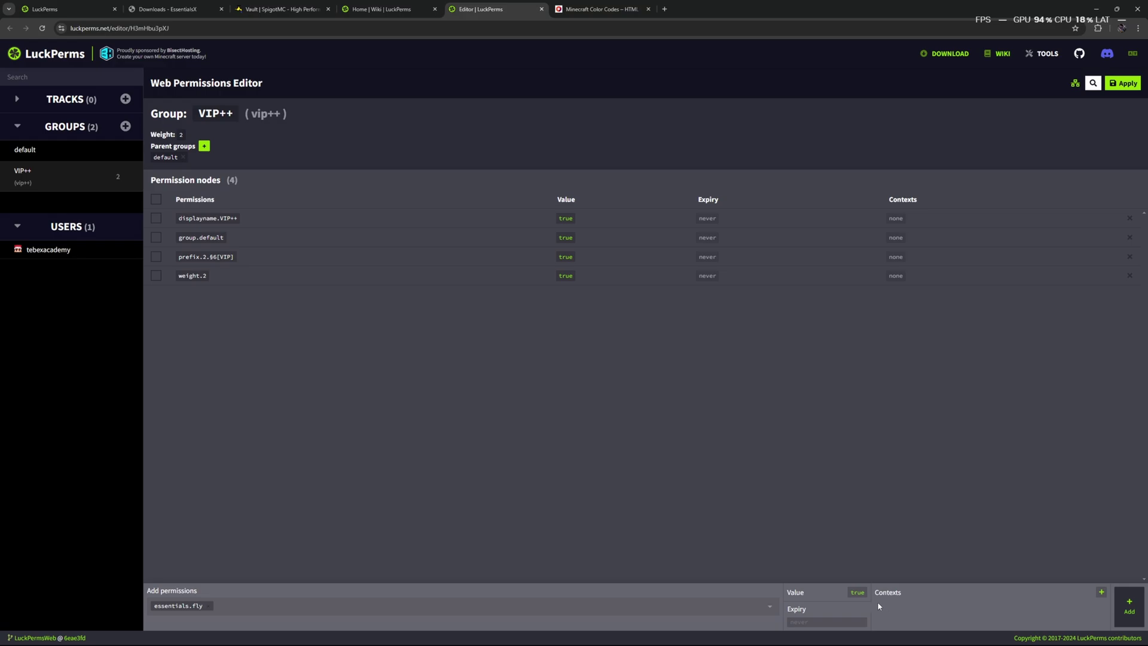
{"action": "left_click", "coordinate": [857, 594]}
{"action": "left_click", "coordinate": [858, 593]}
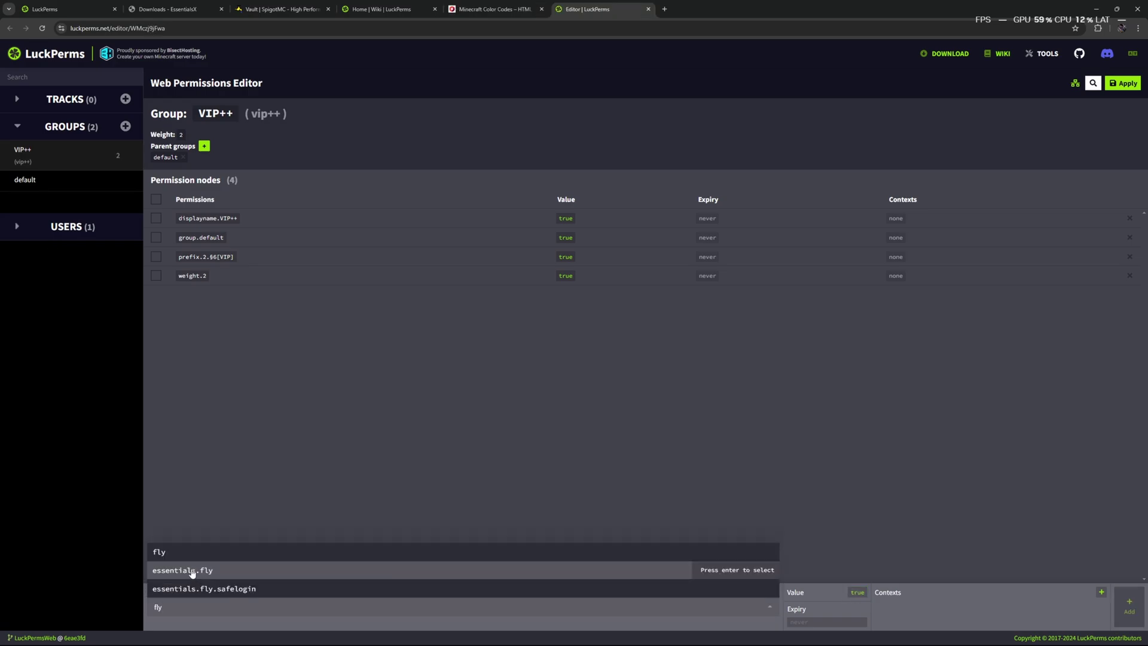
{"action": "left_click", "coordinate": [192, 570]}
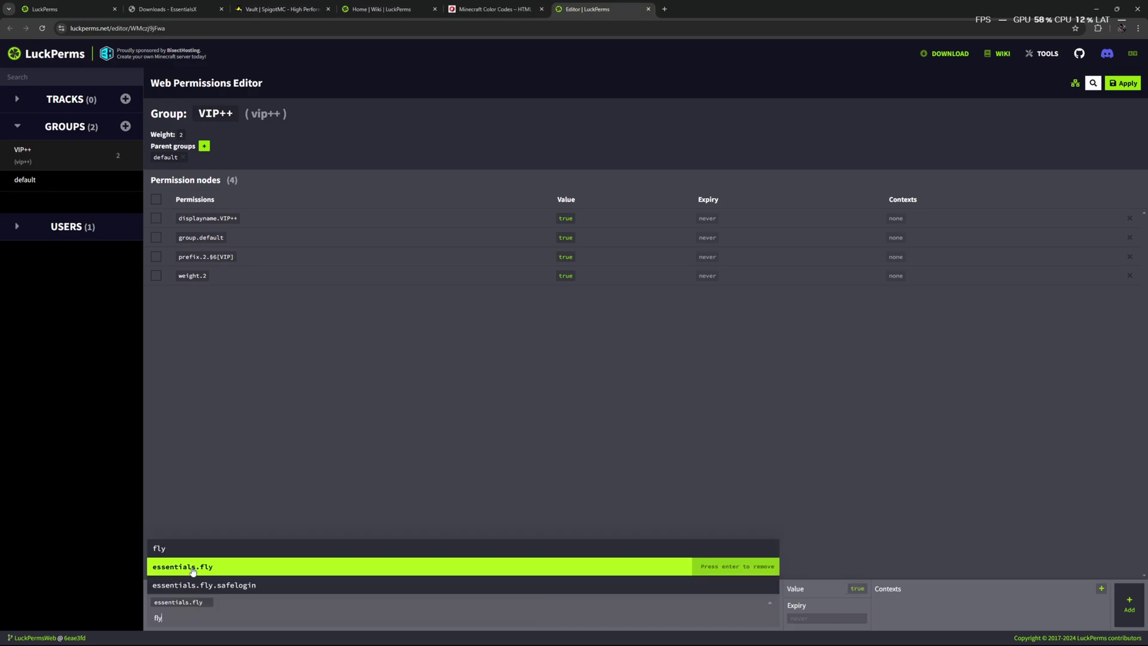
{"action": "left_click", "coordinate": [803, 591]}
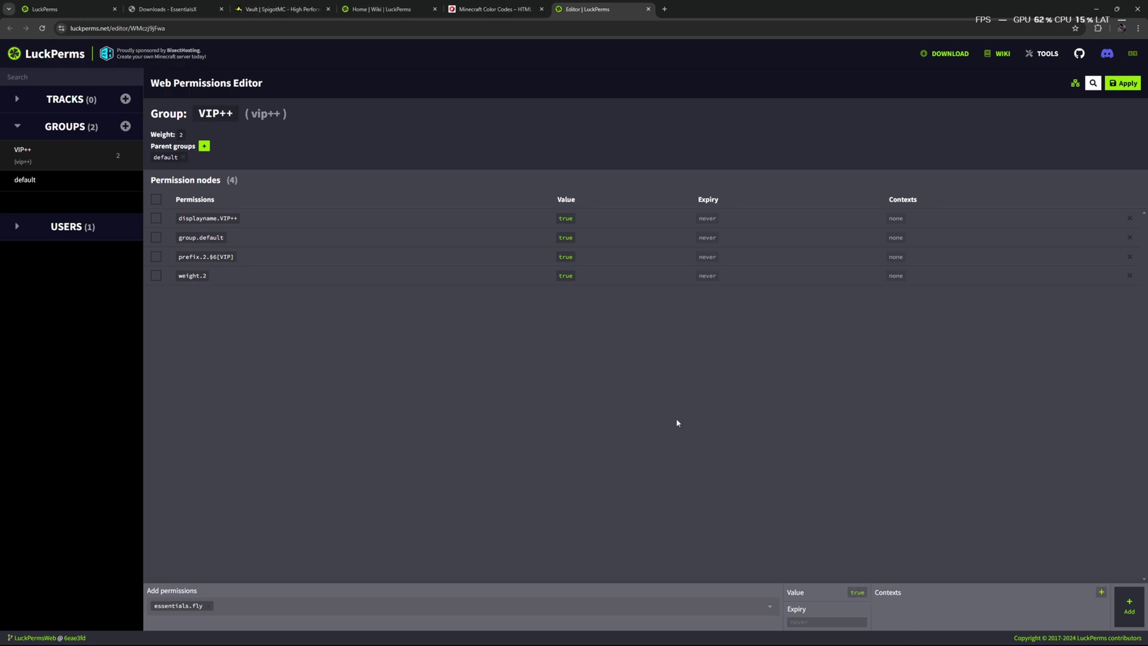
{"action": "left_click", "coordinate": [857, 592]}
- Keep the pending essentials.fly node at false with its expiry left as never
{"action": "left_click", "coordinate": [815, 621]}
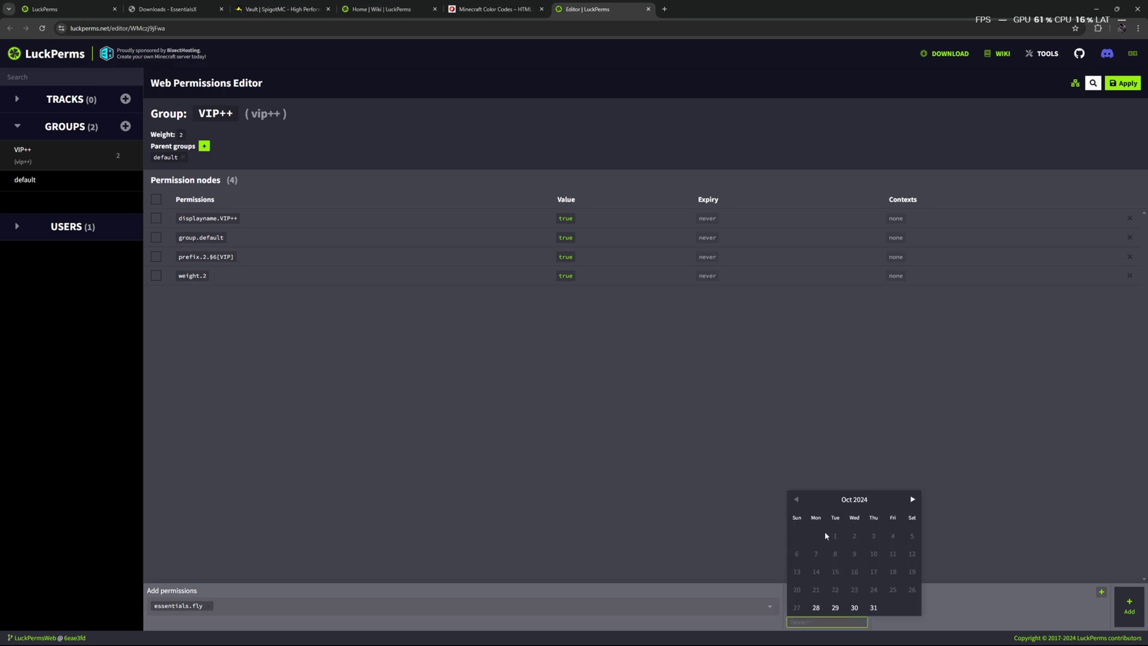
{"action": "left_click", "coordinate": [912, 500]}
{"action": "left_click", "coordinate": [1045, 609]}
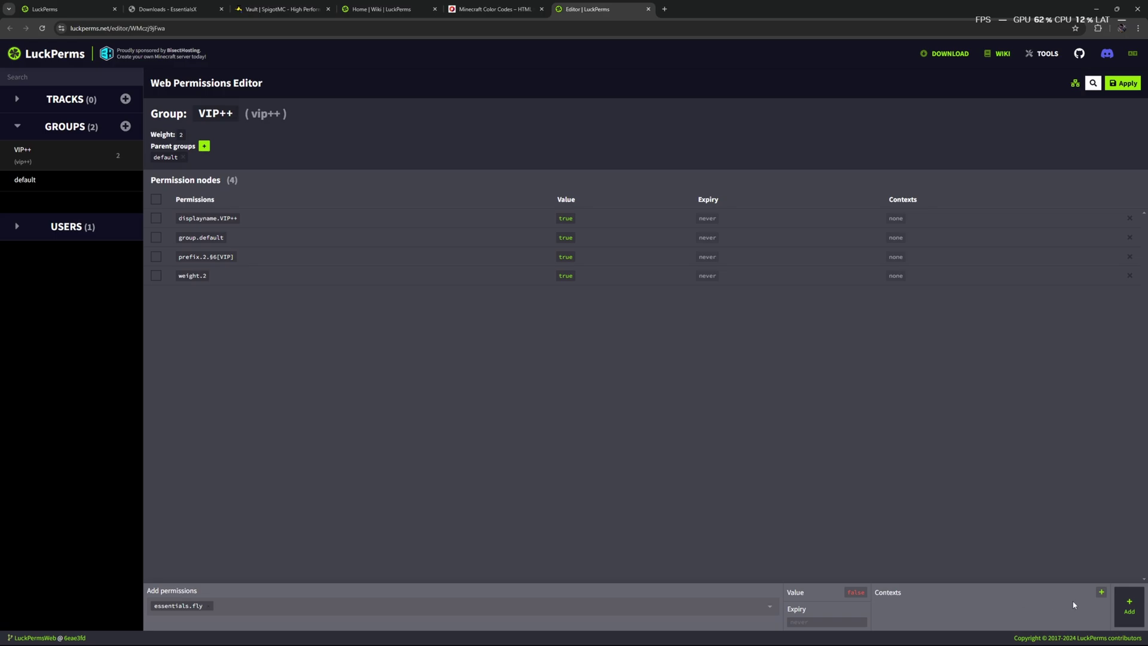
{"action": "left_click", "coordinate": [1054, 605]}
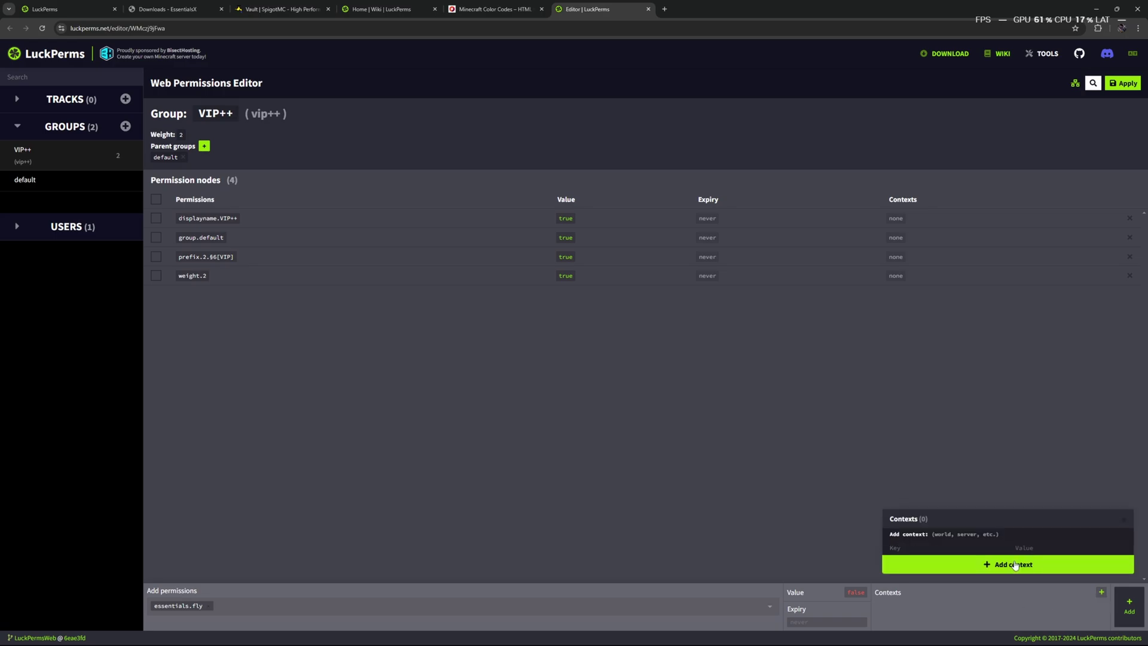
- Attach a world = world_nether context to the pending essentials.fly node
{"action": "left_click", "coordinate": [961, 565]}
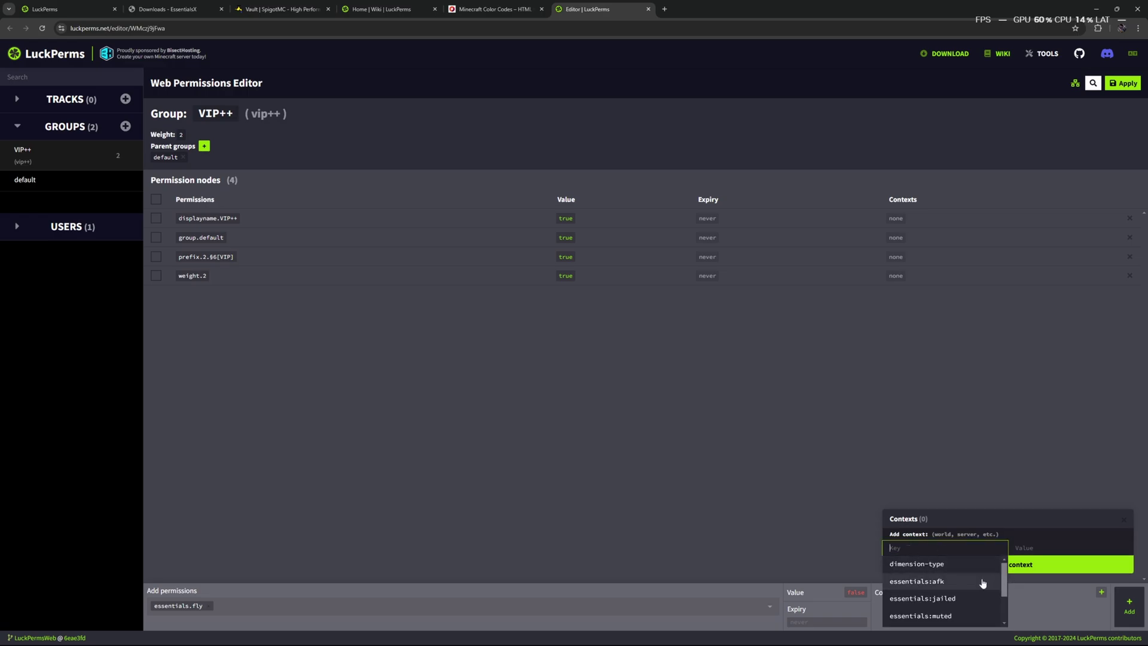
{"action": "scroll", "coordinate": [983, 586], "scroll_direction": "down", "scroll_amount": 2}
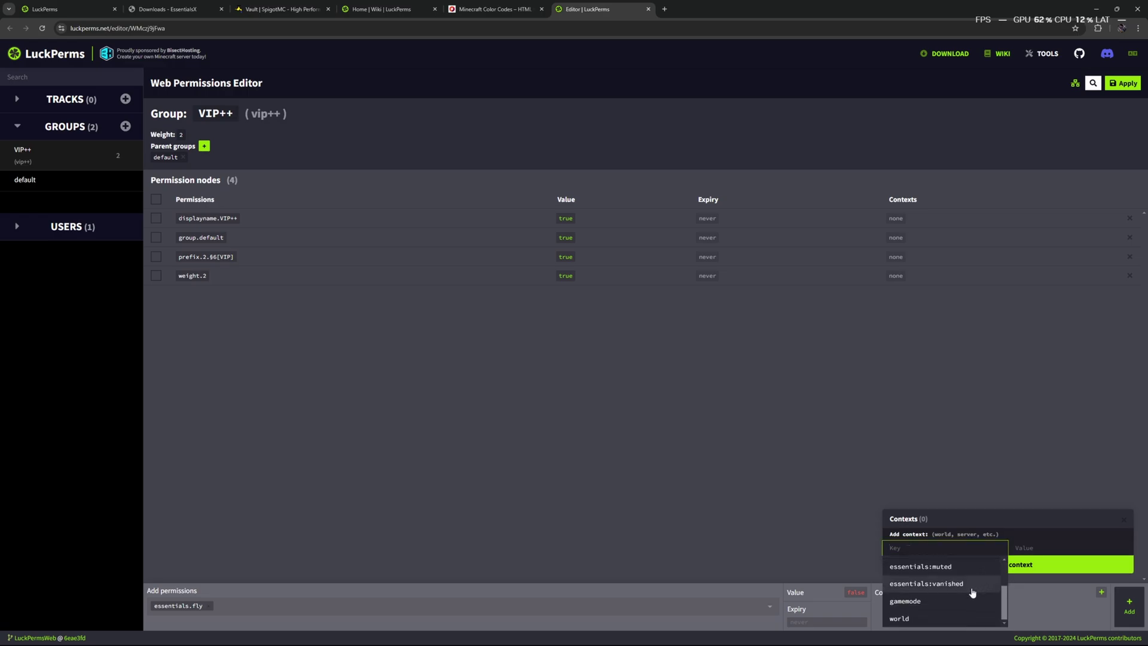
{"action": "scroll", "coordinate": [974, 593], "scroll_direction": "up", "scroll_amount": 2}
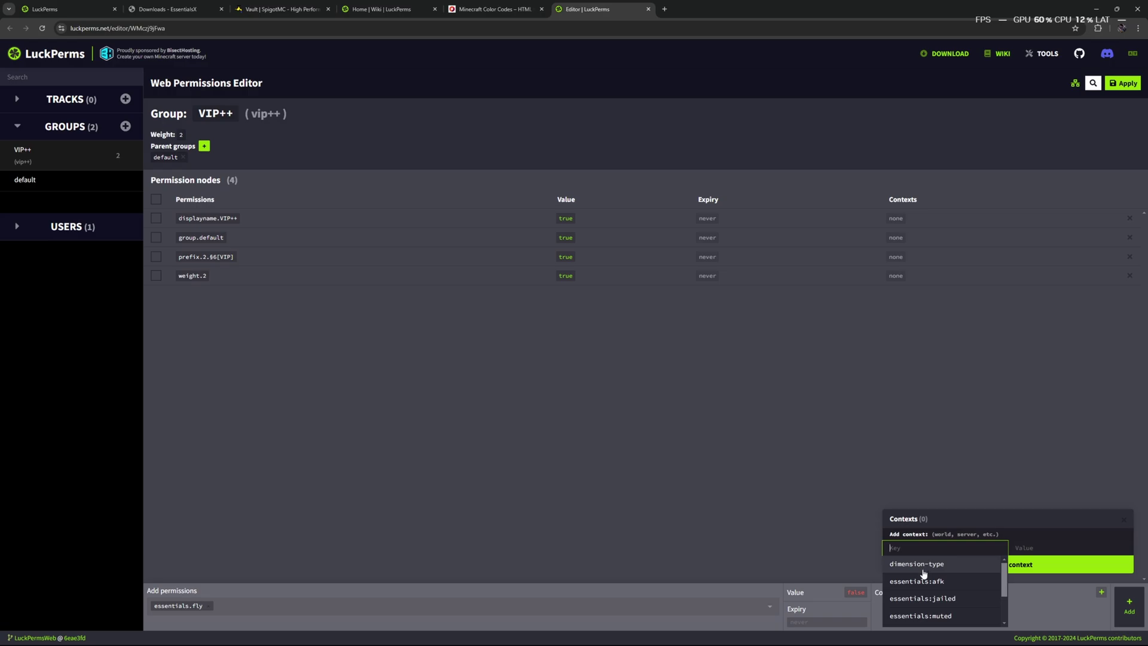
{"action": "scroll", "coordinate": [924, 575], "scroll_direction": "down", "scroll_amount": 3}
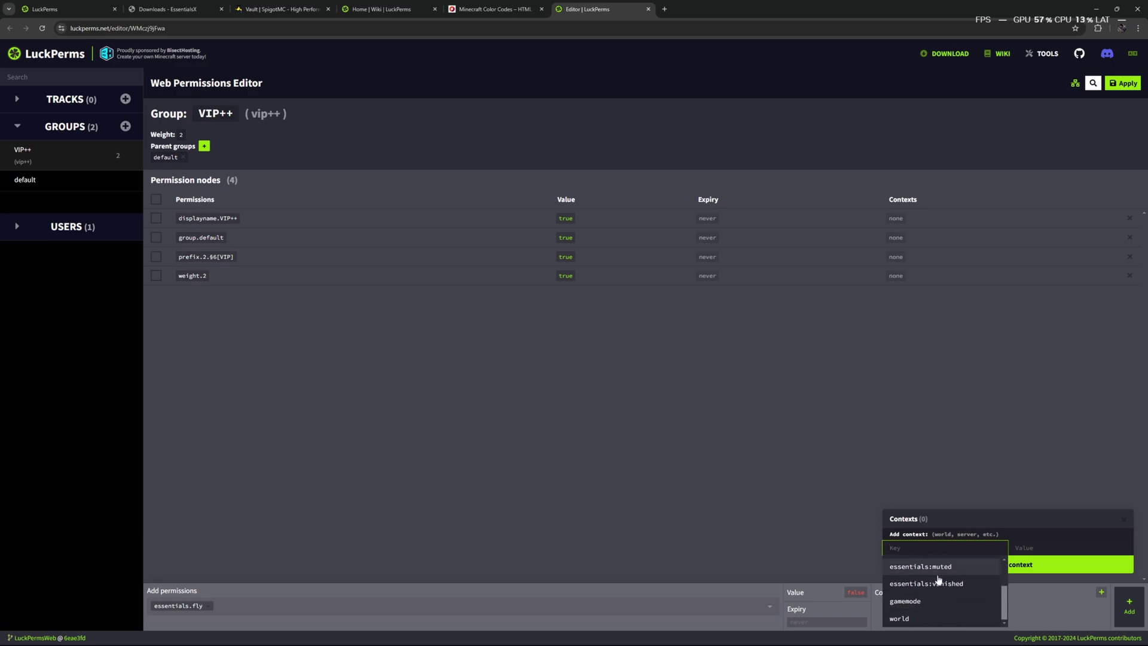
{"action": "left_click", "coordinate": [903, 618]}
{"action": "left_click", "coordinate": [1052, 587]}
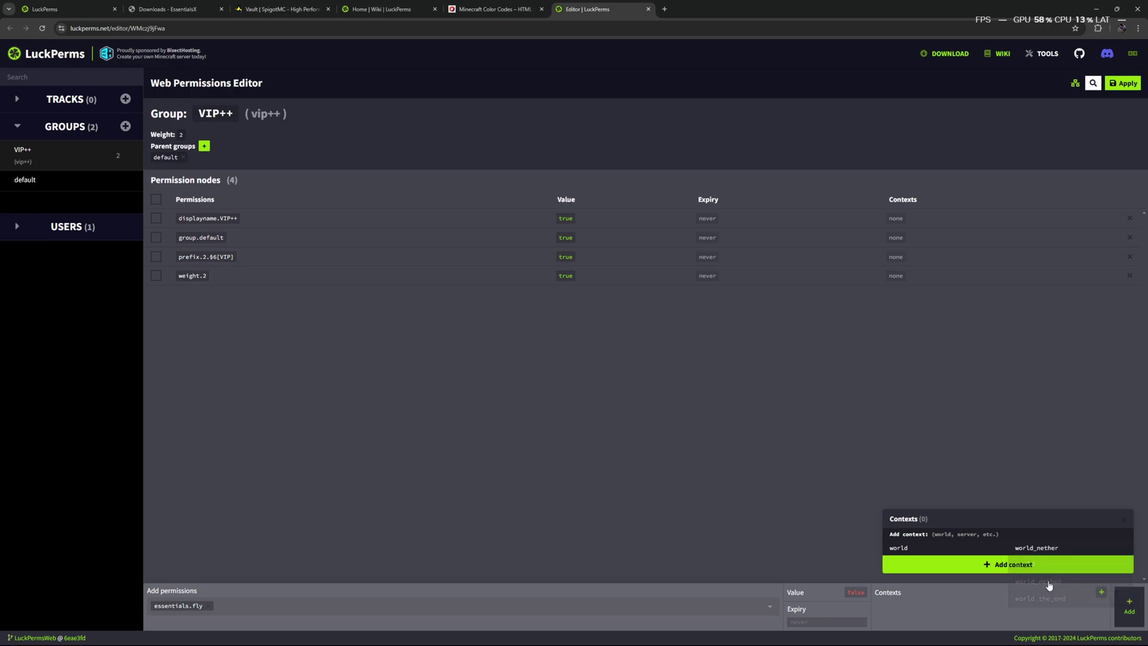
{"action": "left_click", "coordinate": [967, 564]}
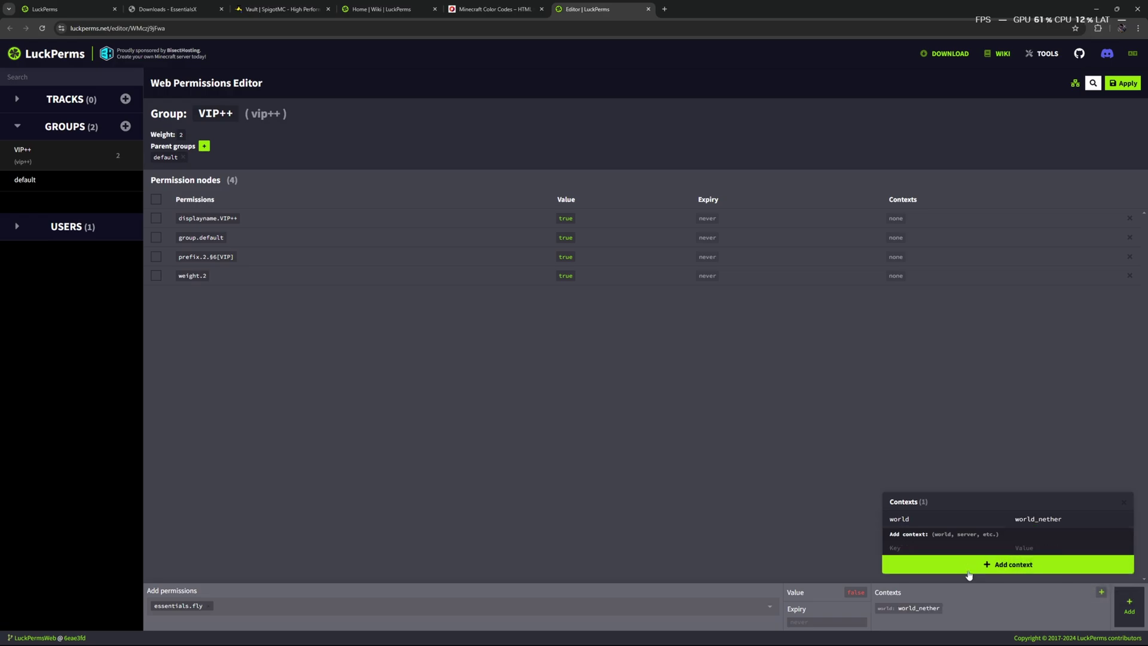
- Set essentials.fly to true, add it to VIP++, and save the changes to the server
{"action": "left_click", "coordinate": [857, 592]}
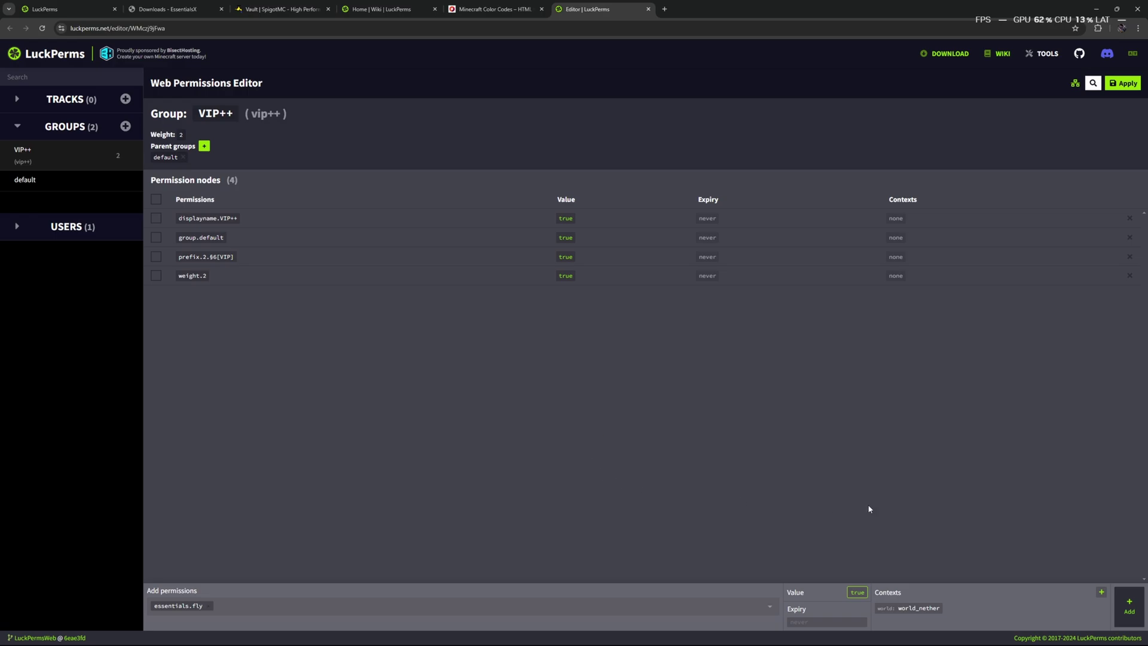
{"action": "left_click", "coordinate": [1128, 606]}
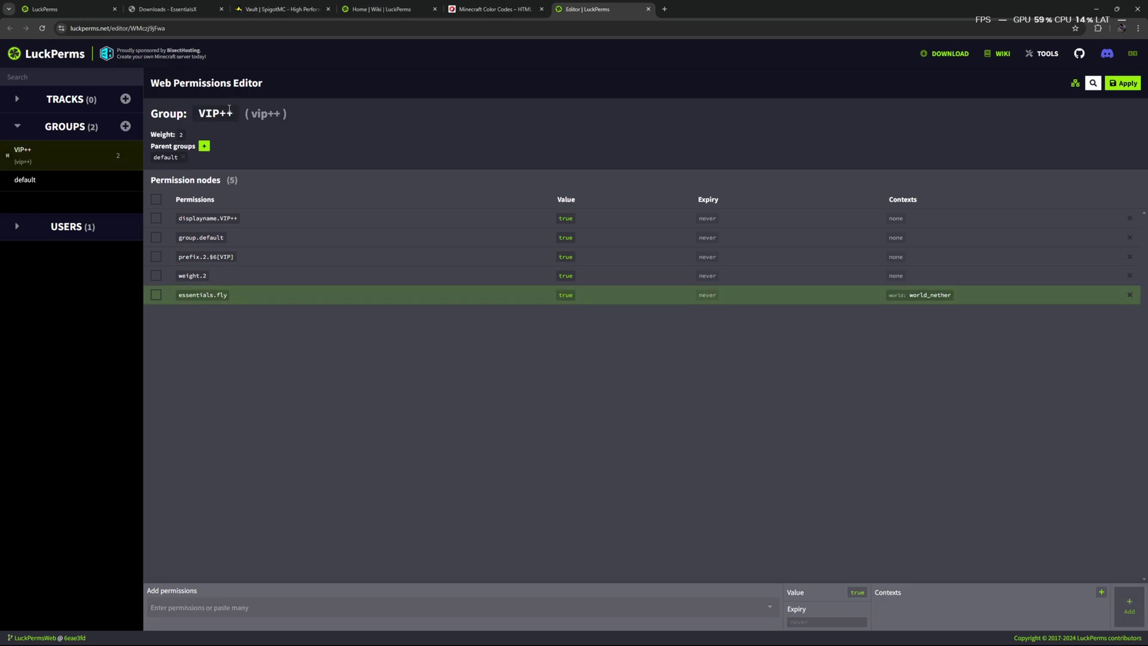
{"action": "left_click", "coordinate": [1123, 83]}
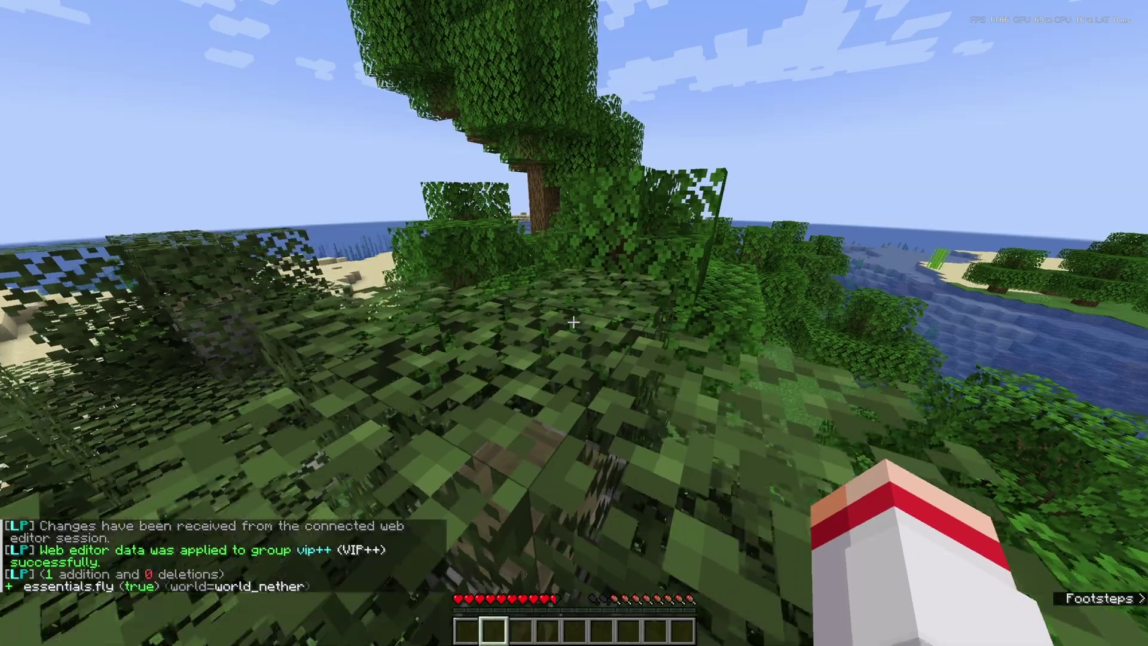
- Fly above the forest and head toward the nether portal holding obsidian
{"action": "key", "text": "space"}
{"action": "key", "text": "space"}
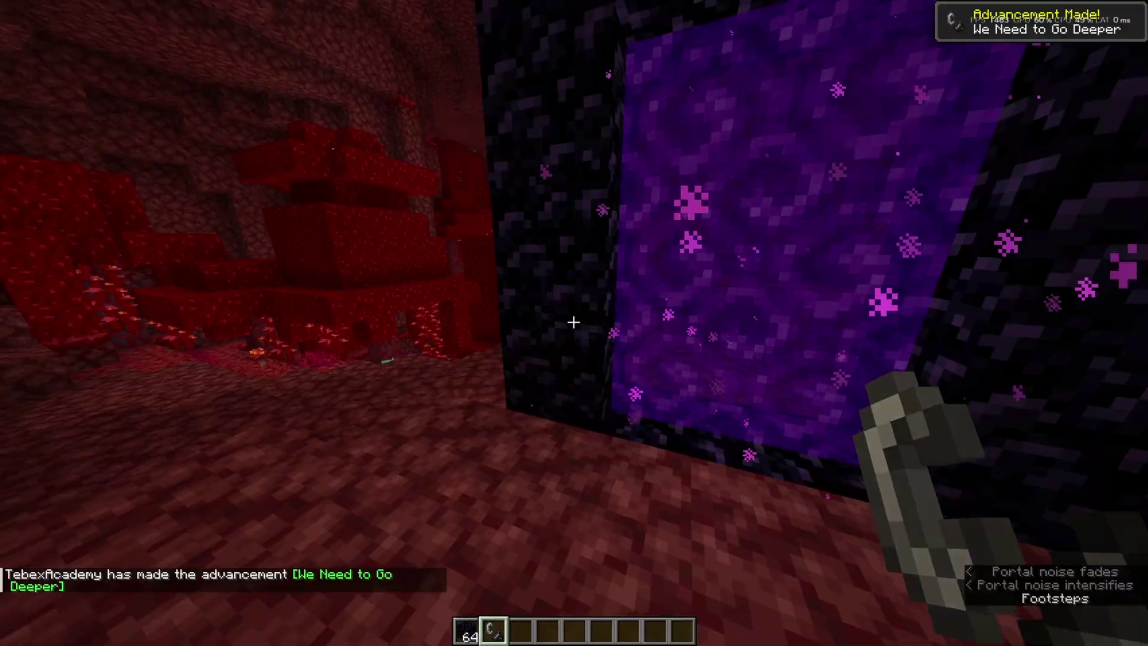
{"action": "key", "text": "w"}
{"action": "key", "text": "w"}
{"action": "key", "text": "1"}
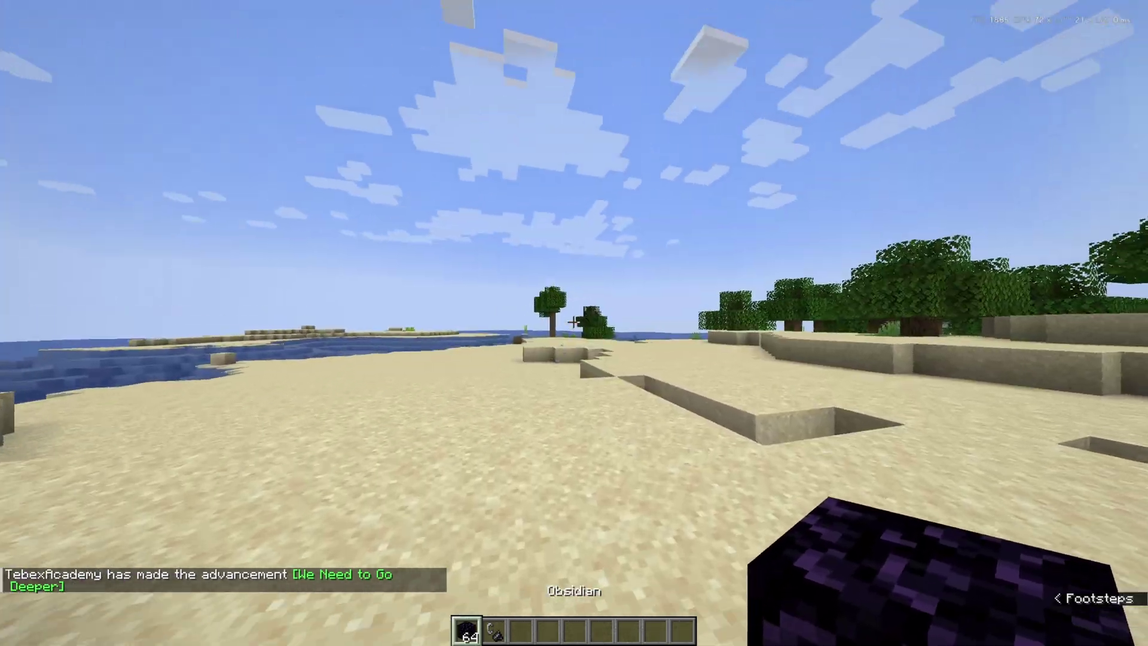
{"action": "key", "text": "w"}
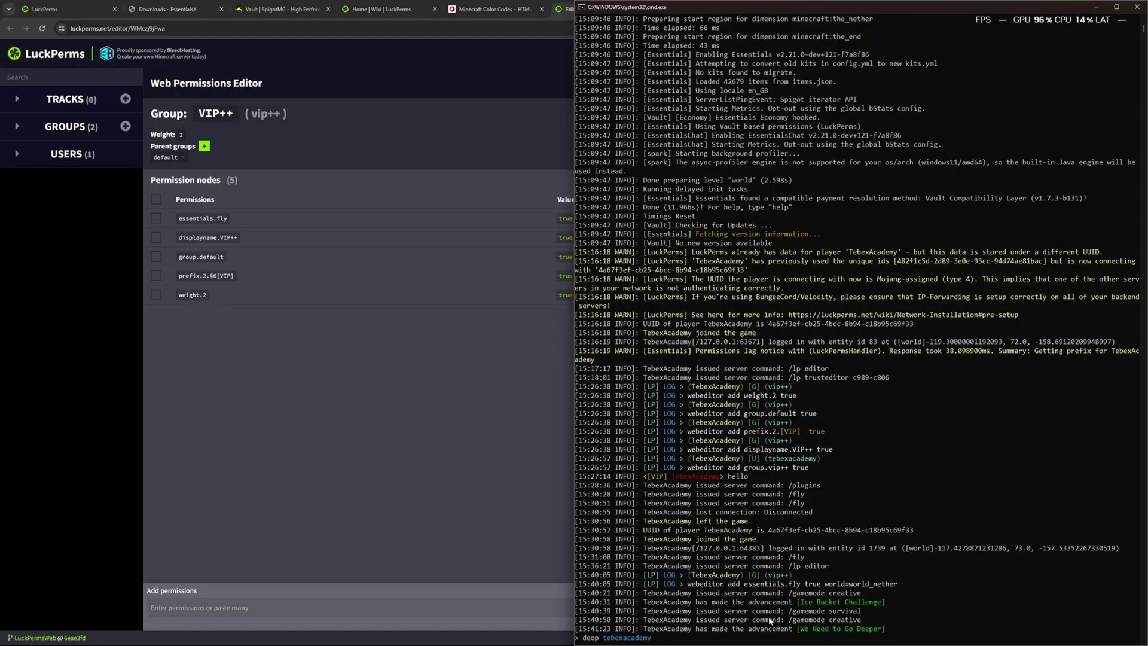
- Remove the player's operator status and run /fly in the overworld, where it is refused
{"action": "key", "text": "Return"}
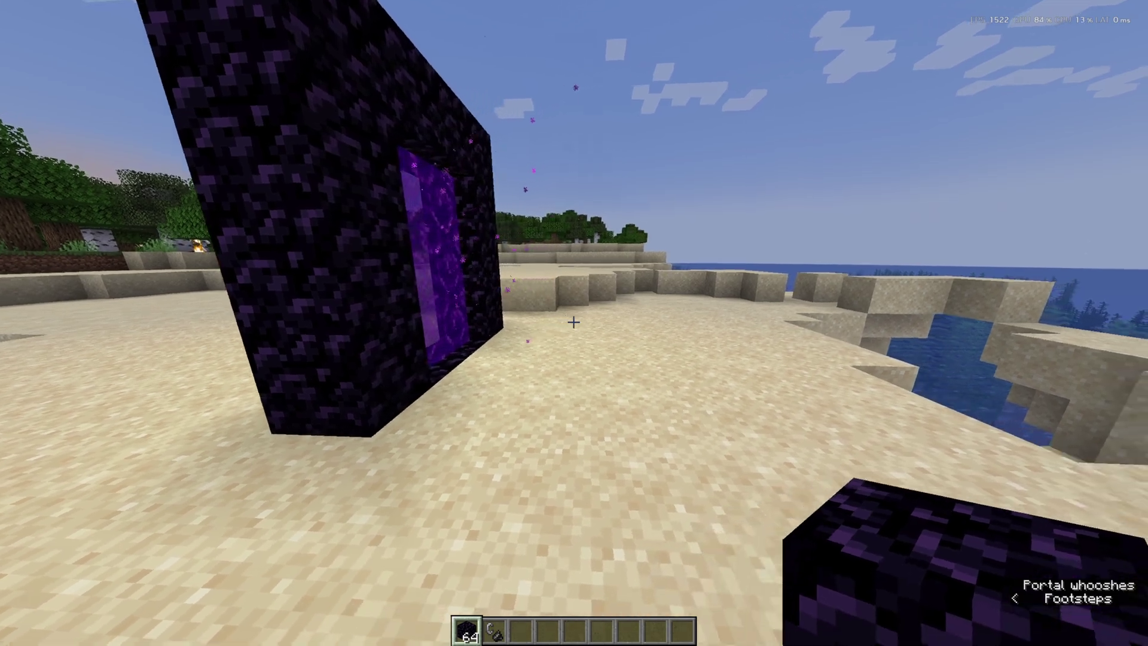
{"action": "key", "text": "slash"}
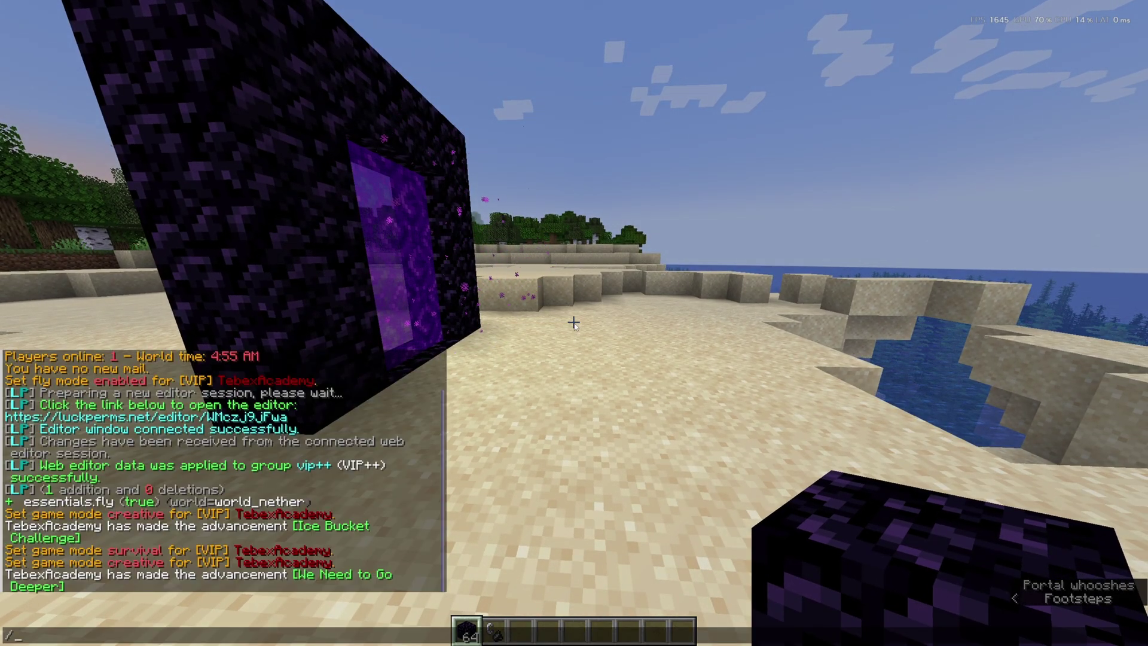
{"action": "type", "text": "time"}
{"action": "key", "text": "BackSpace"}
{"action": "key", "text": "BackSpace"}
{"action": "key", "text": "BackSpace"}
{"action": "key", "text": "BackSpace"}
{"action": "type", "text": "fl"}
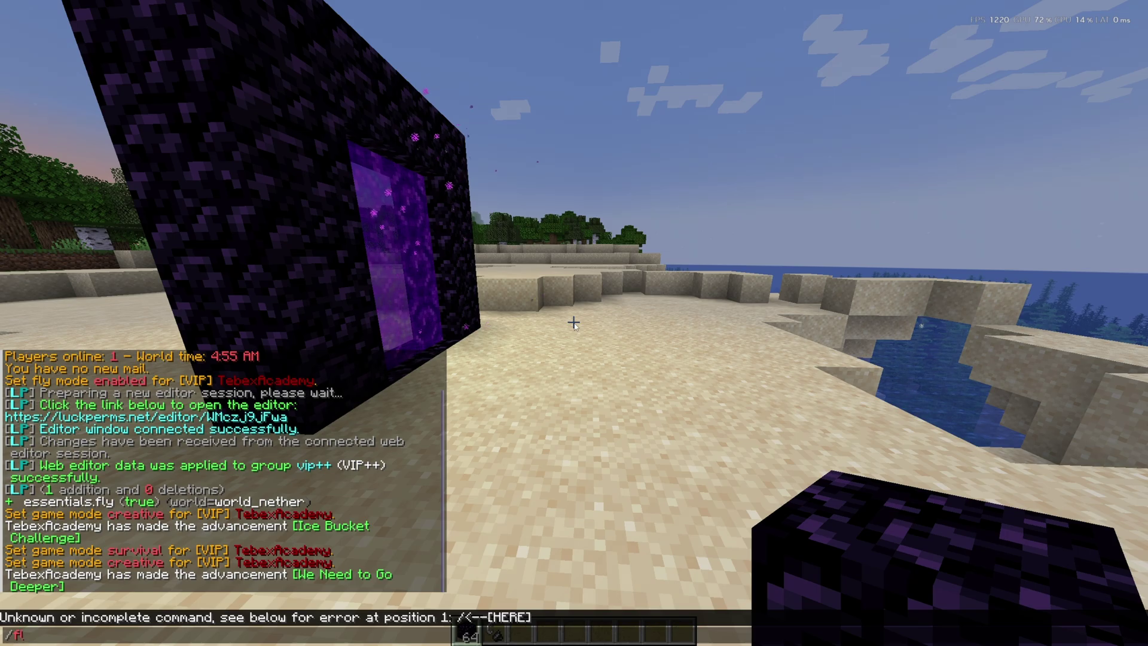
{"action": "type", "text": "y"}
{"action": "key", "text": "Return"}
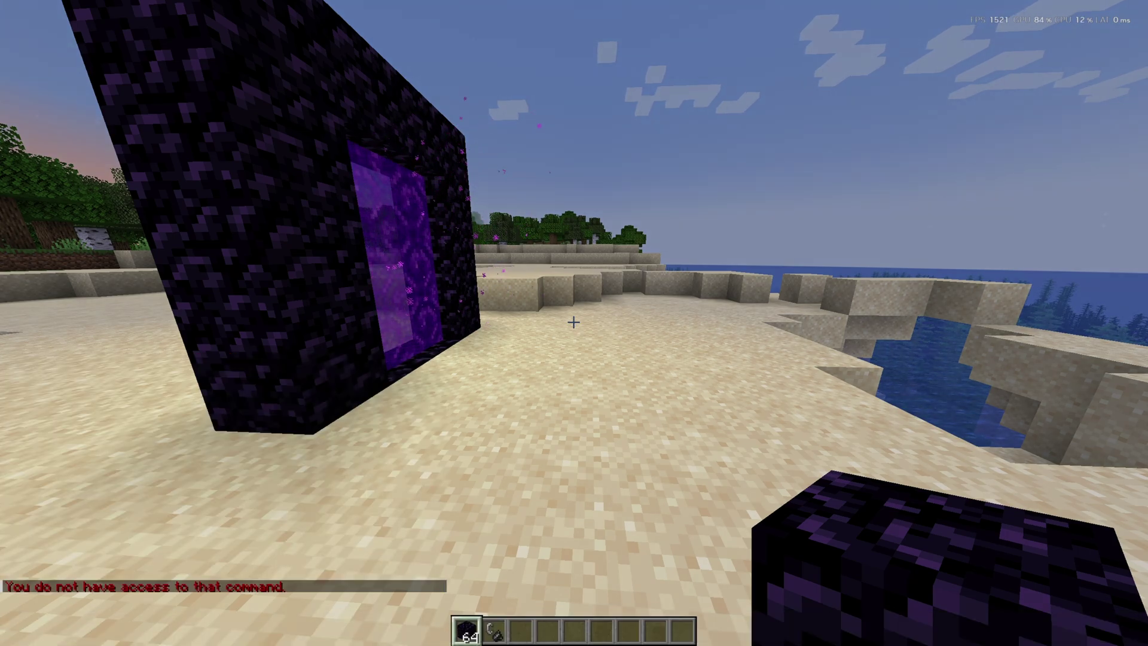
- Go through the portal into the nether and toggle flight twice with /fly
{"action": "key", "text": "w"}
{"action": "key", "text": "w"}
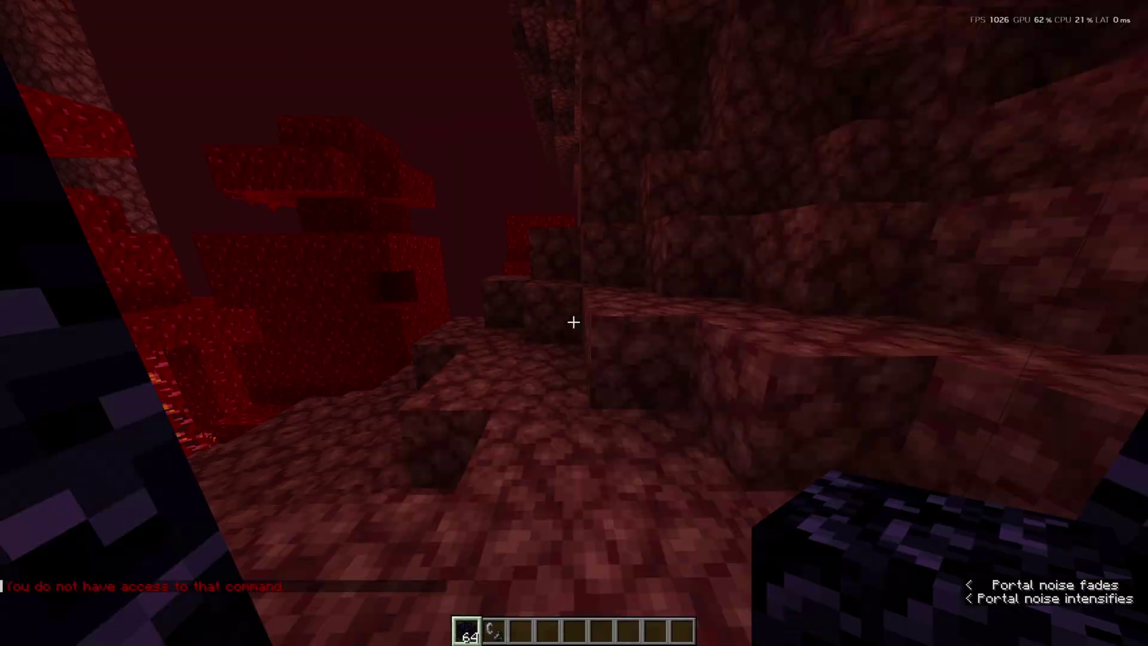
{"action": "type", "text": "/fly"}
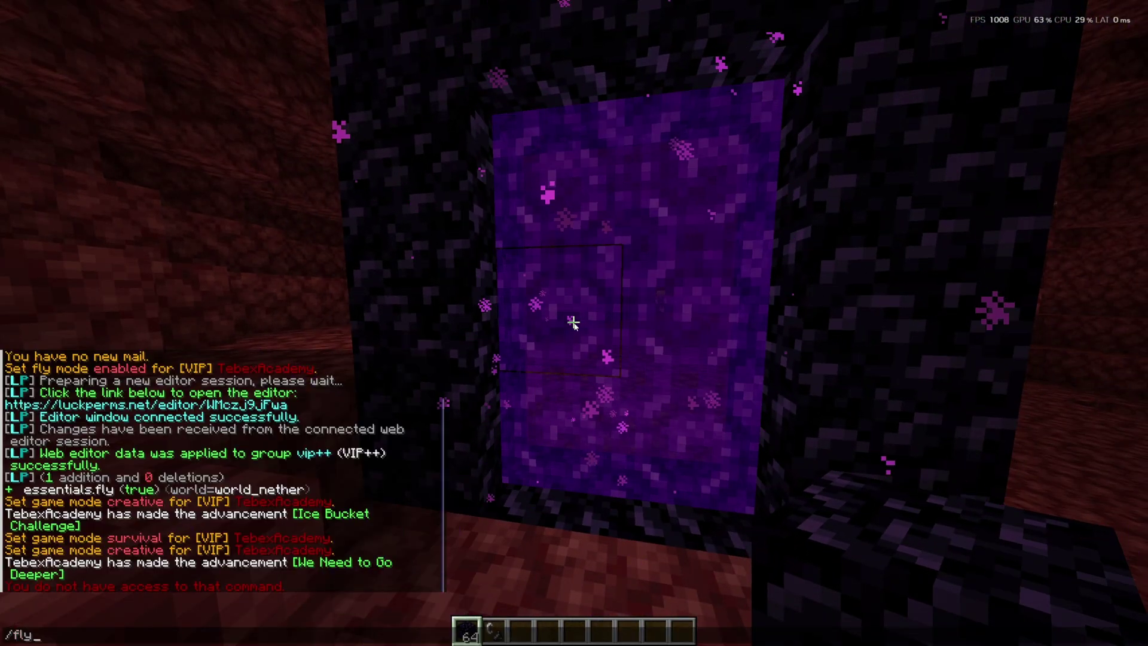
{"action": "key", "text": "Return"}
{"action": "mouse_move", "coordinate": [574, 322]}
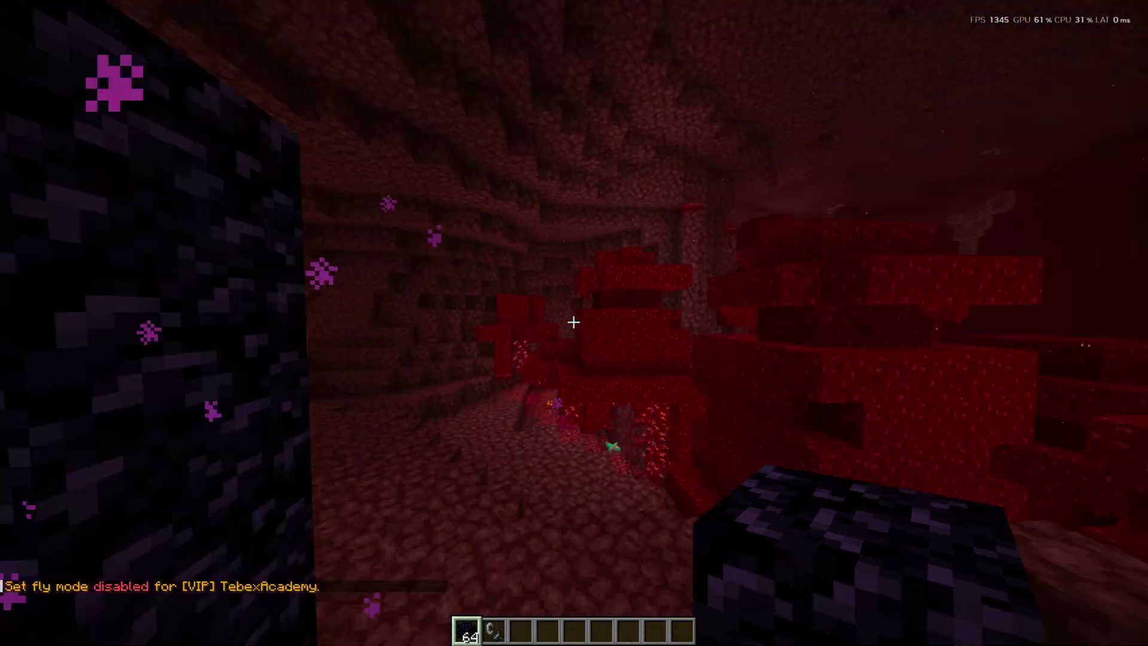
{"action": "type", "text": "w"}
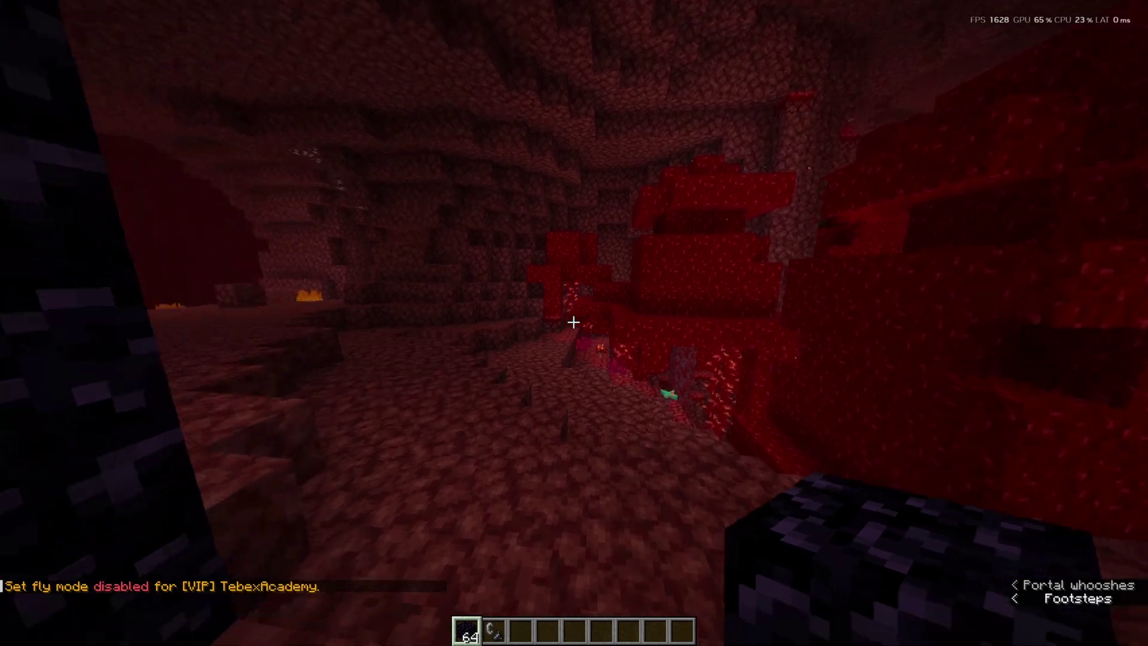
{"action": "type", "text": "/fly"}
{"action": "key", "text": "Return"}
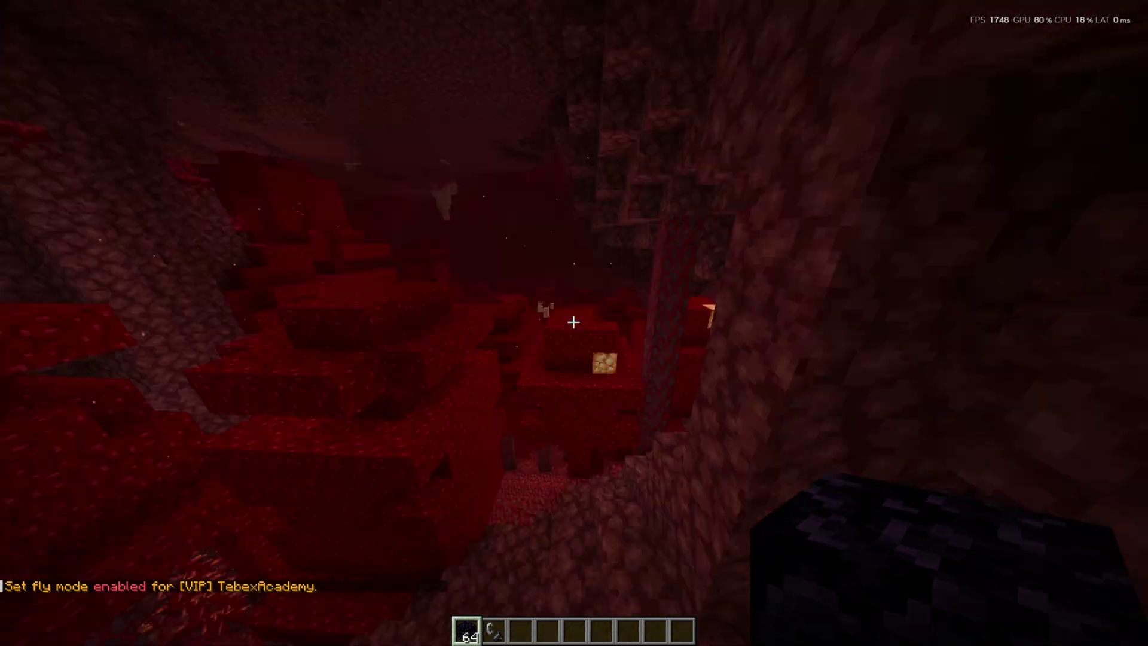
- Return through the portal to the overworld and try /fly again
{"action": "key", "text": "w"}
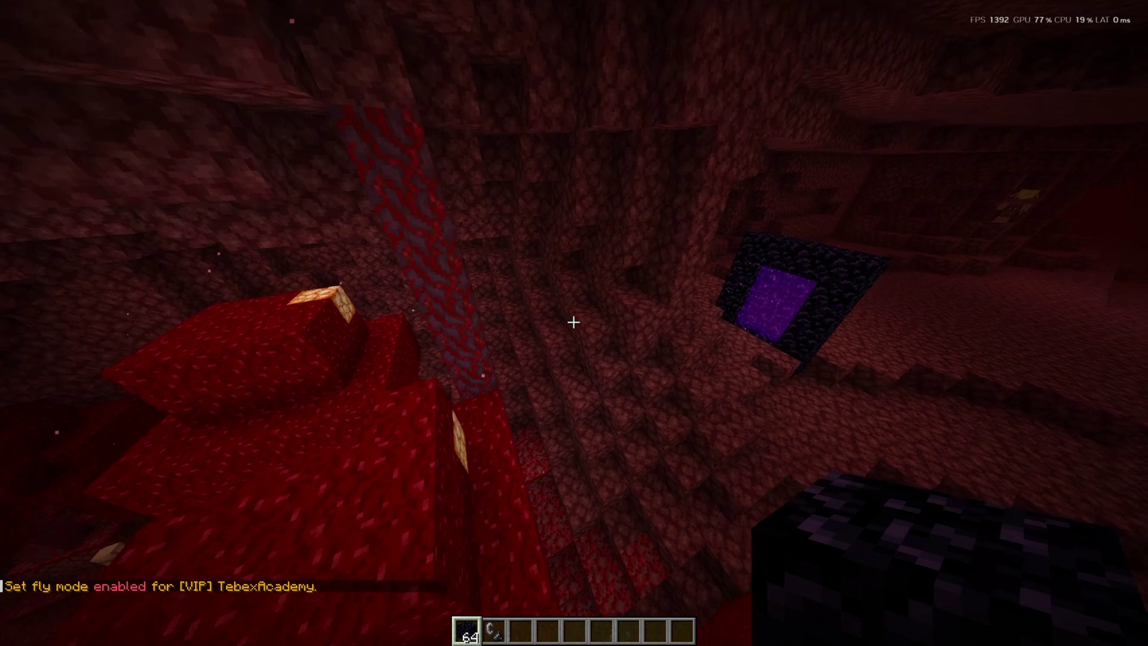
{"action": "key", "text": "w"}
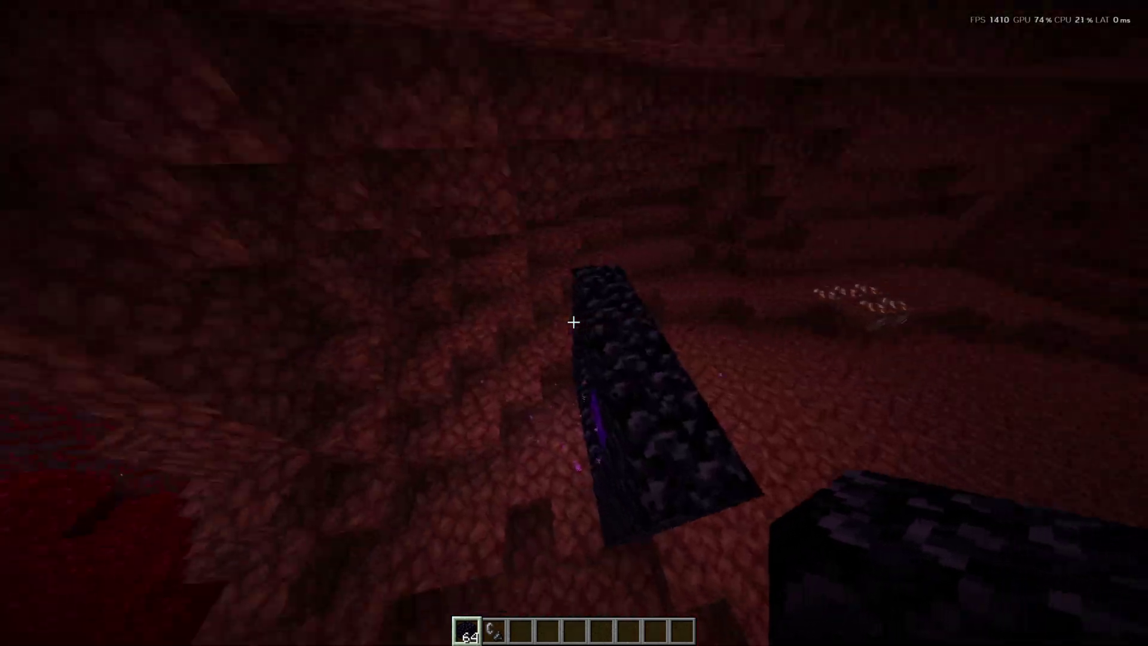
{"action": "key", "text": "slash"}
{"action": "type", "text": "fly"}
{"action": "key", "text": "Return"}
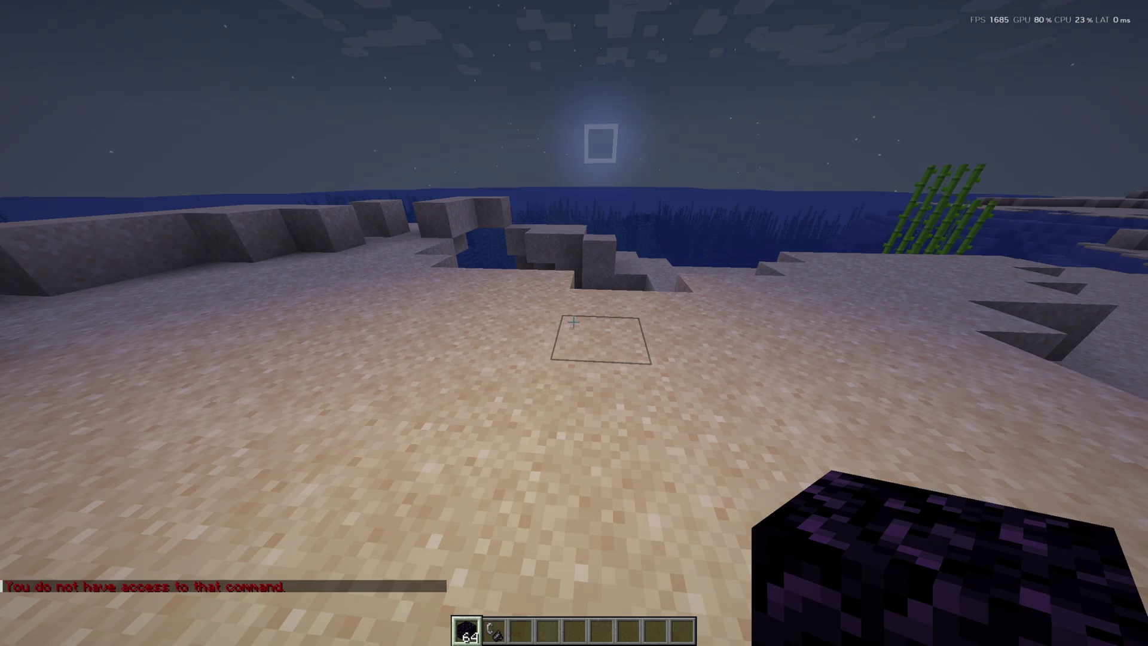
{"action": "key", "text": "alt+Tab"}
- Browse context keys such as gamemode for displayname.VIP++ without adding any context
{"action": "left_click", "coordinate": [911, 280]}
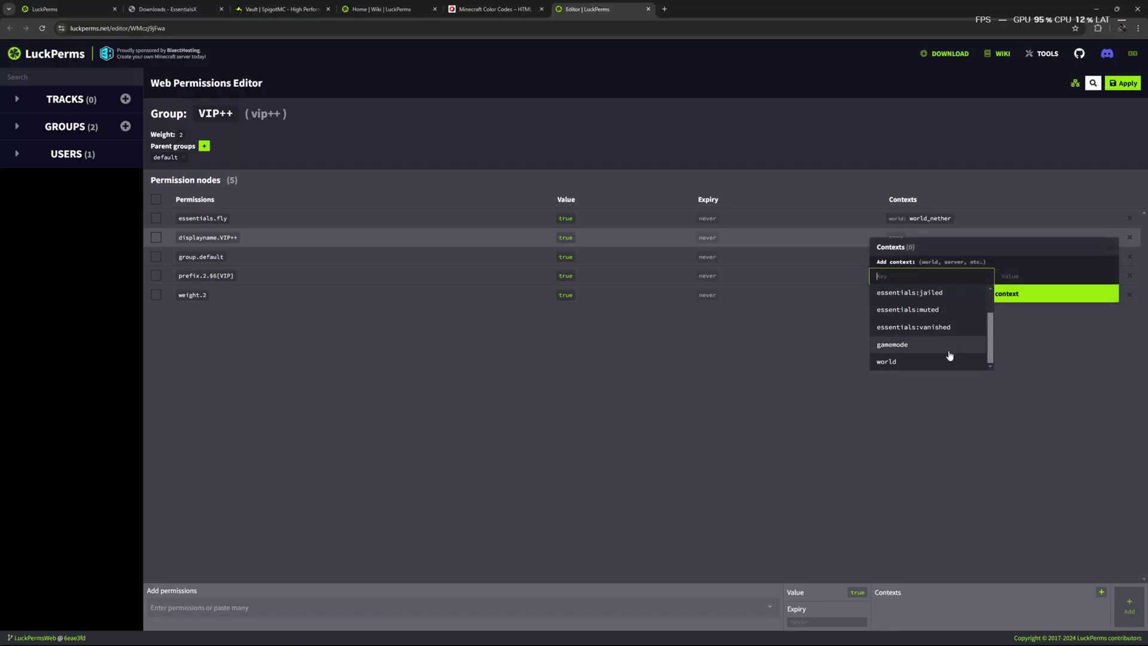
{"action": "left_click", "coordinate": [951, 360]}
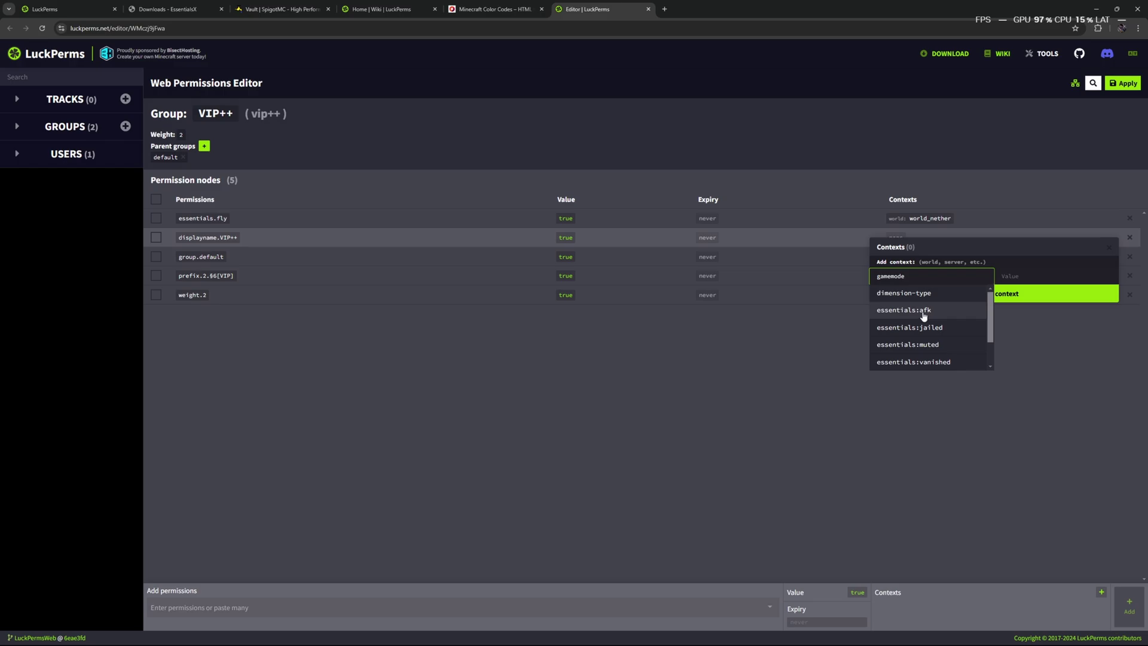
{"action": "scroll", "coordinate": [915, 326], "scroll_direction": "down", "scroll_amount": 1}
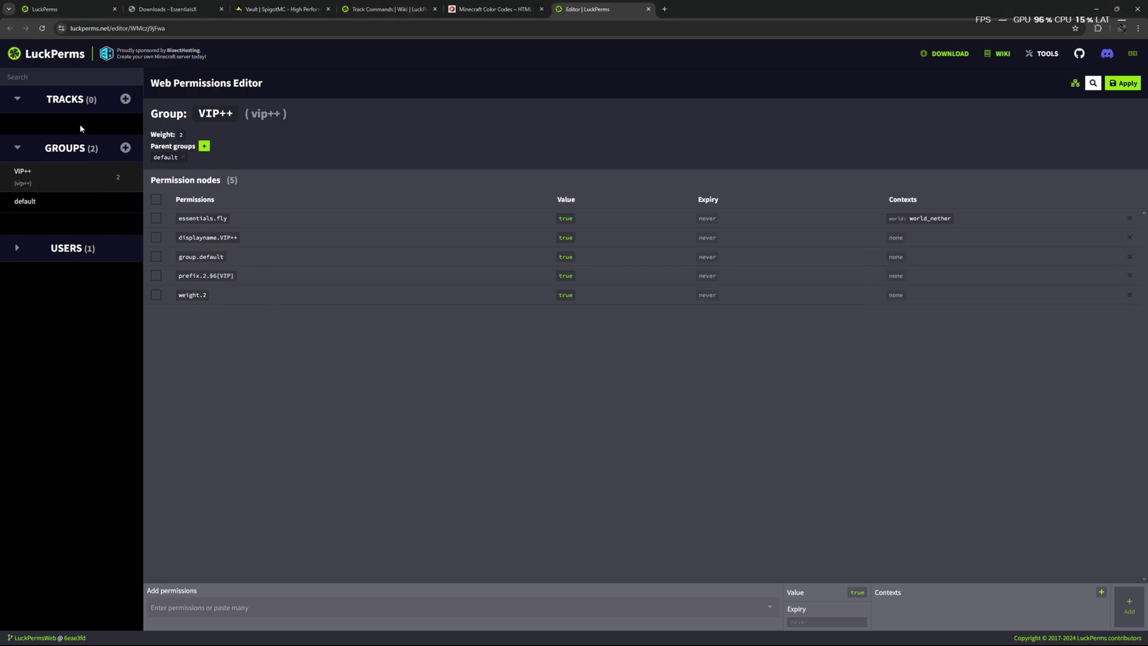
{"action": "right_click", "coordinate": [70, 173]}
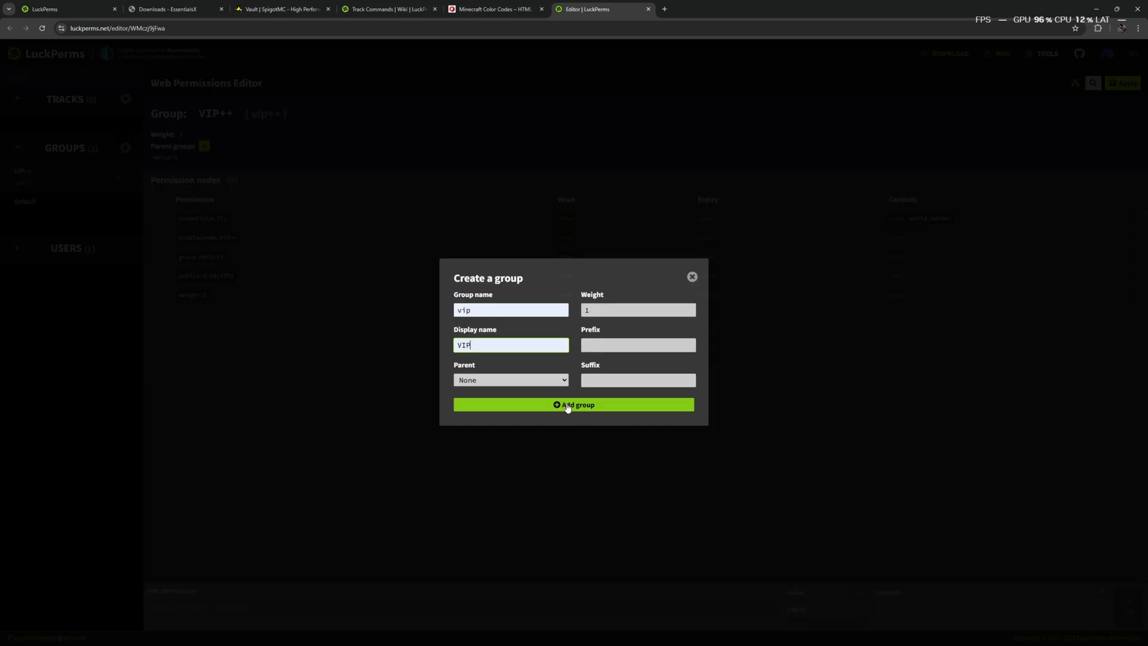
- Create the VIP group and start a new track named vip-track
{"action": "left_click", "coordinate": [567, 405]}
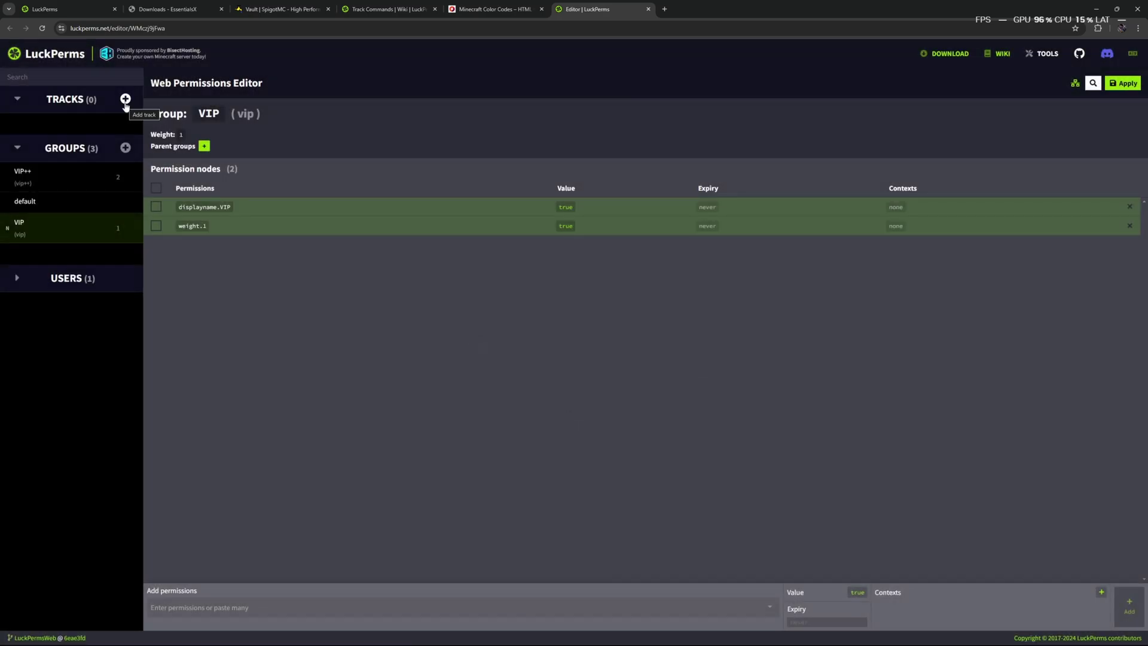
{"action": "left_click", "coordinate": [125, 99]}
{"action": "left_click", "coordinate": [505, 244]}
{"action": "type", "text": "vip-track"}
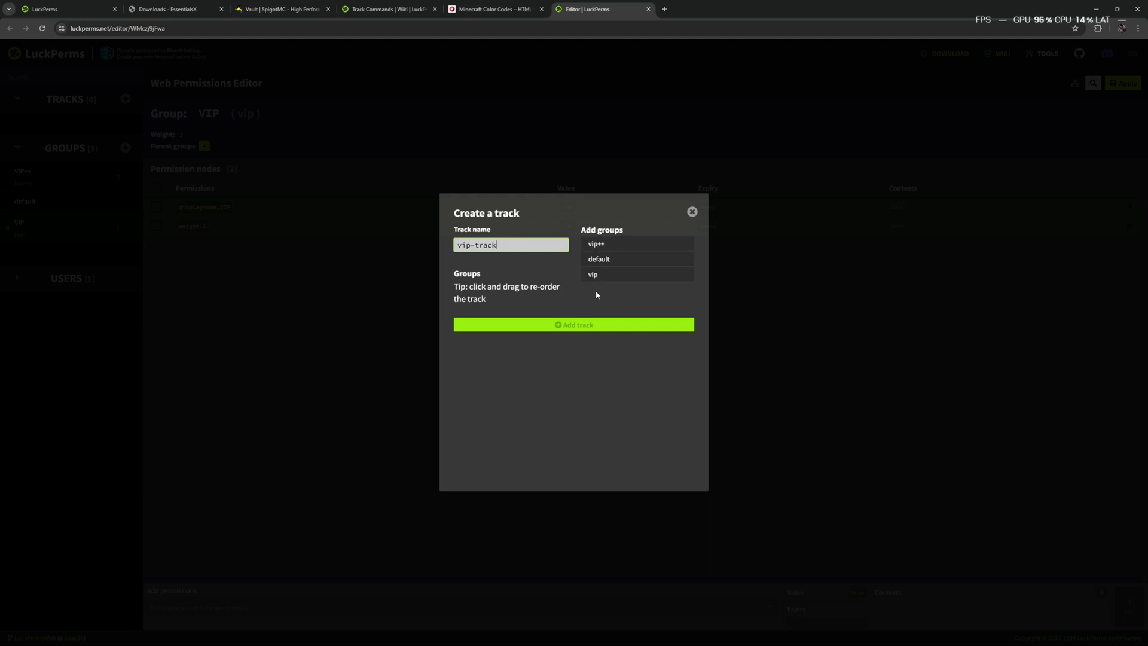
- Put vip then vip++ in vip-track, create the track, and expand it
{"action": "left_click", "coordinate": [594, 275]}
{"action": "left_click", "coordinate": [602, 245]}
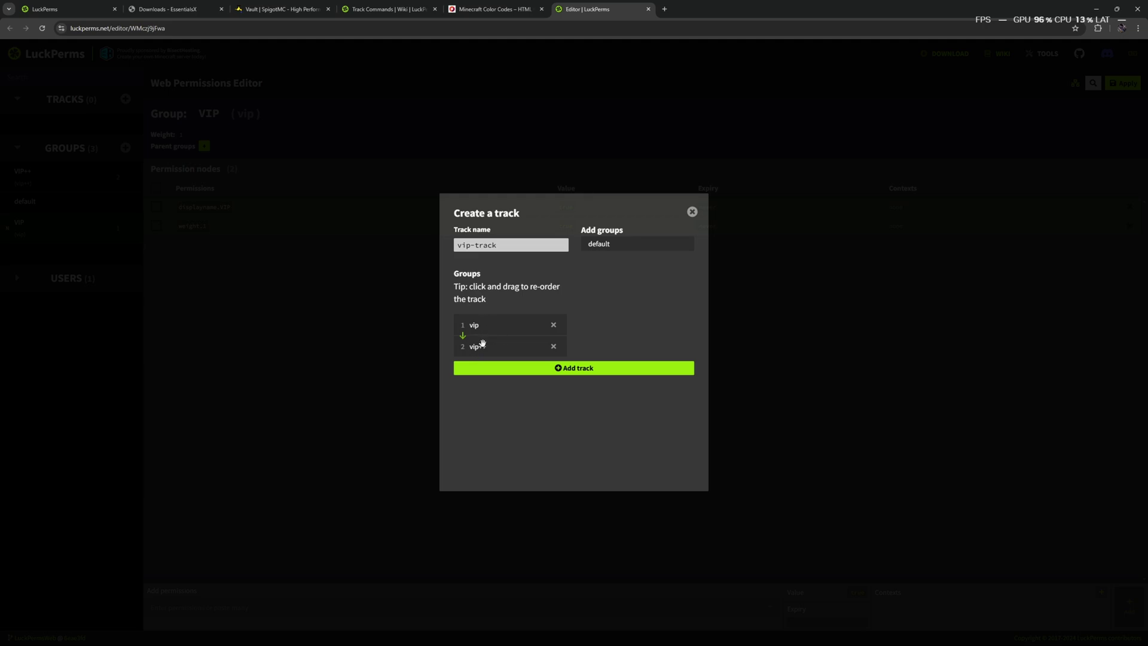
{"action": "left_click", "coordinate": [566, 368]}
{"action": "right_click", "coordinate": [567, 367]}
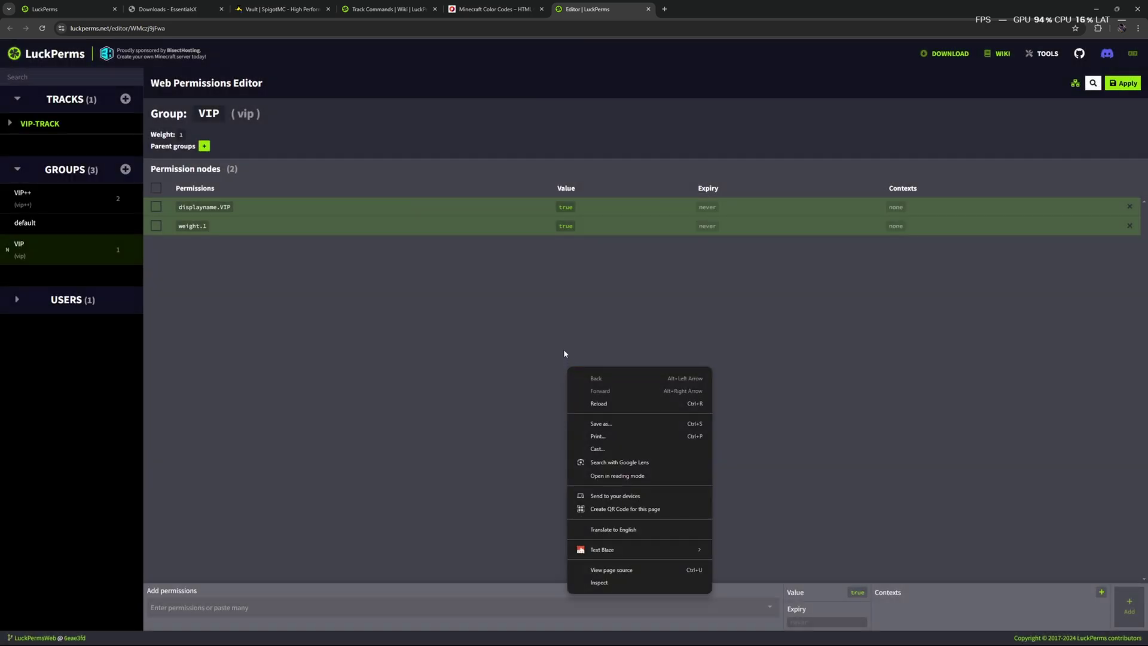
{"action": "left_click", "coordinate": [44, 124]}
- Append default to vip-track after vip and vip++, save the track, and apply the changes
{"action": "left_click", "coordinate": [118, 123]}
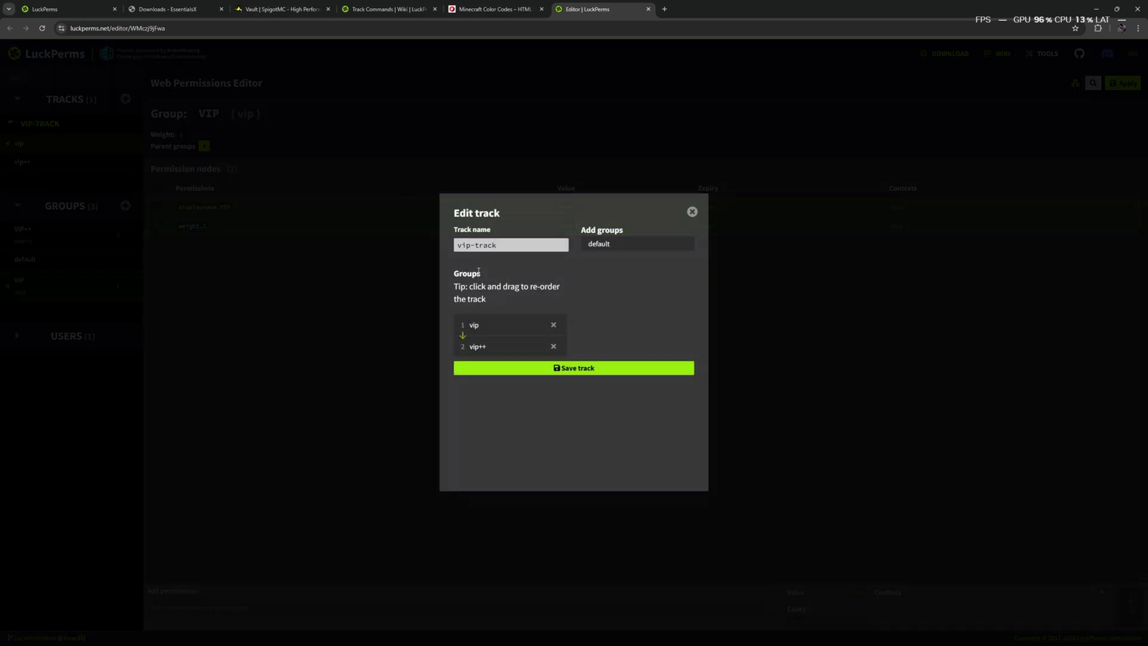
{"action": "left_click", "coordinate": [682, 245]}
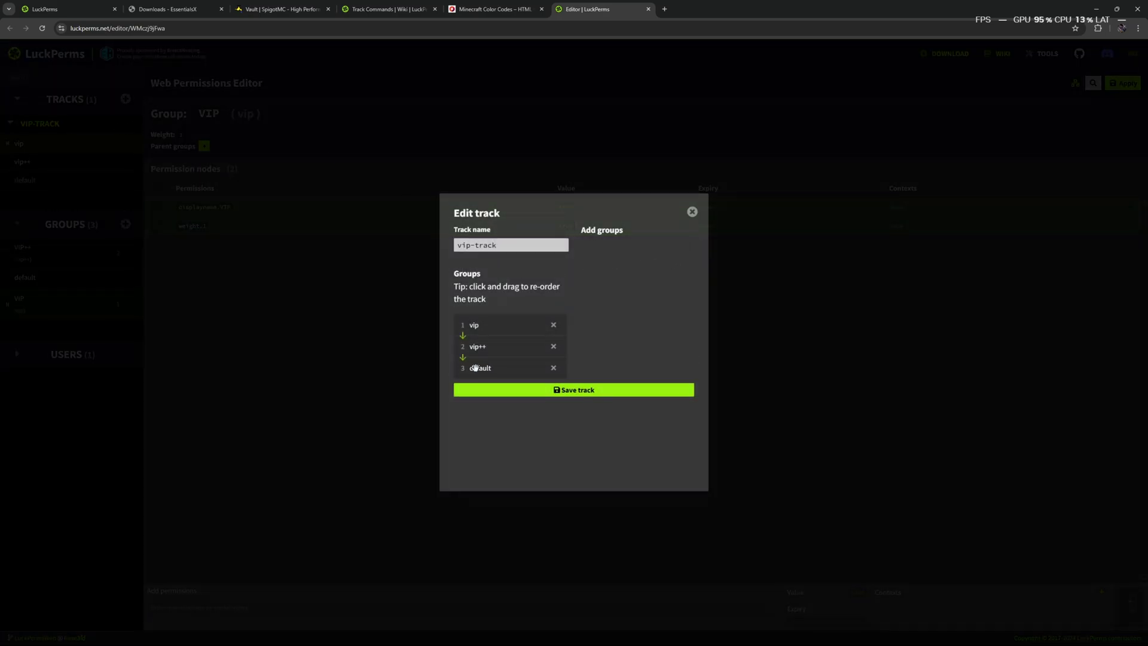
{"action": "left_click_drag", "start_coordinate": [479, 368], "coordinate": [481, 348]}
{"action": "key", "text": "Escape"}
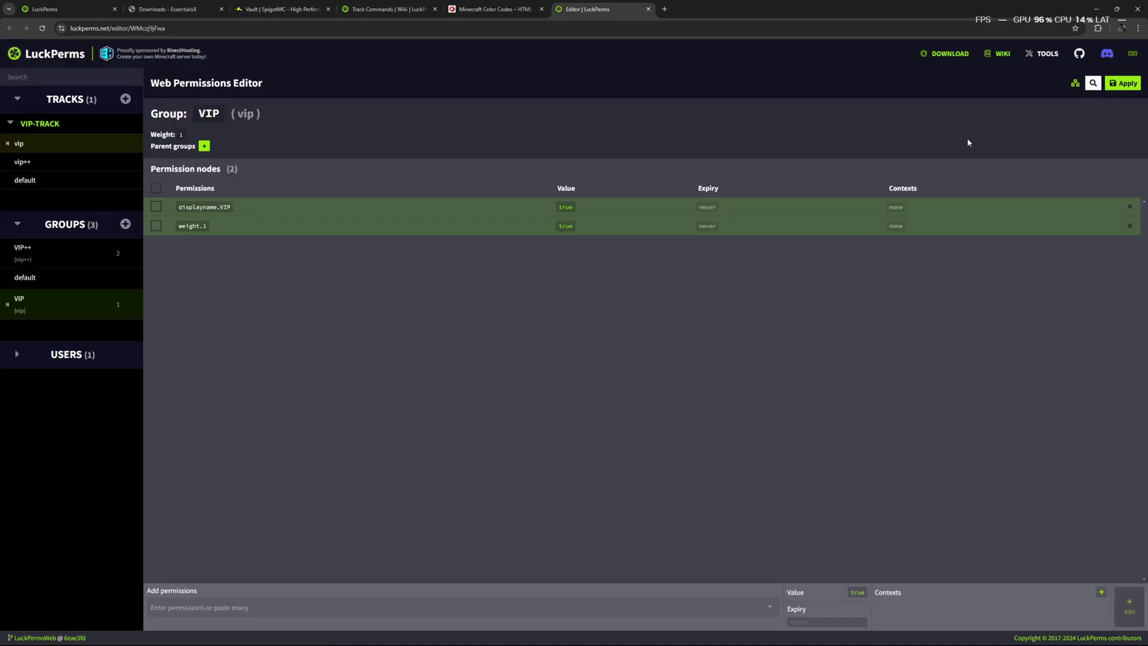
{"action": "left_click", "coordinate": [1118, 83]}
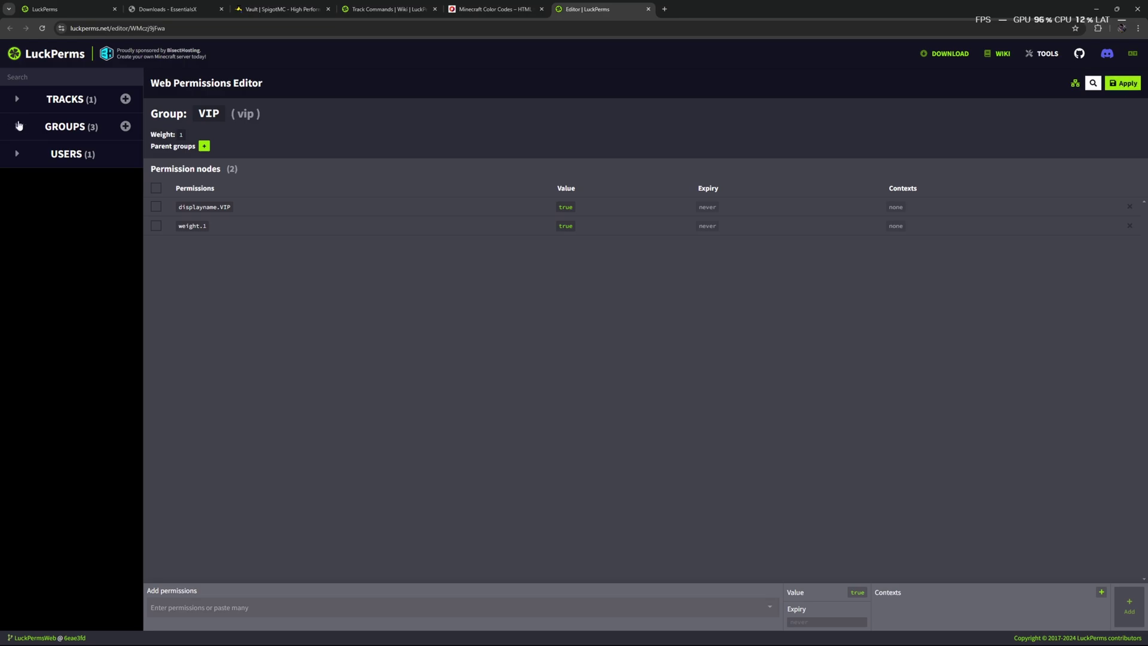
{"action": "left_click", "coordinate": [17, 126]}
{"action": "left_click", "coordinate": [389, 9]}
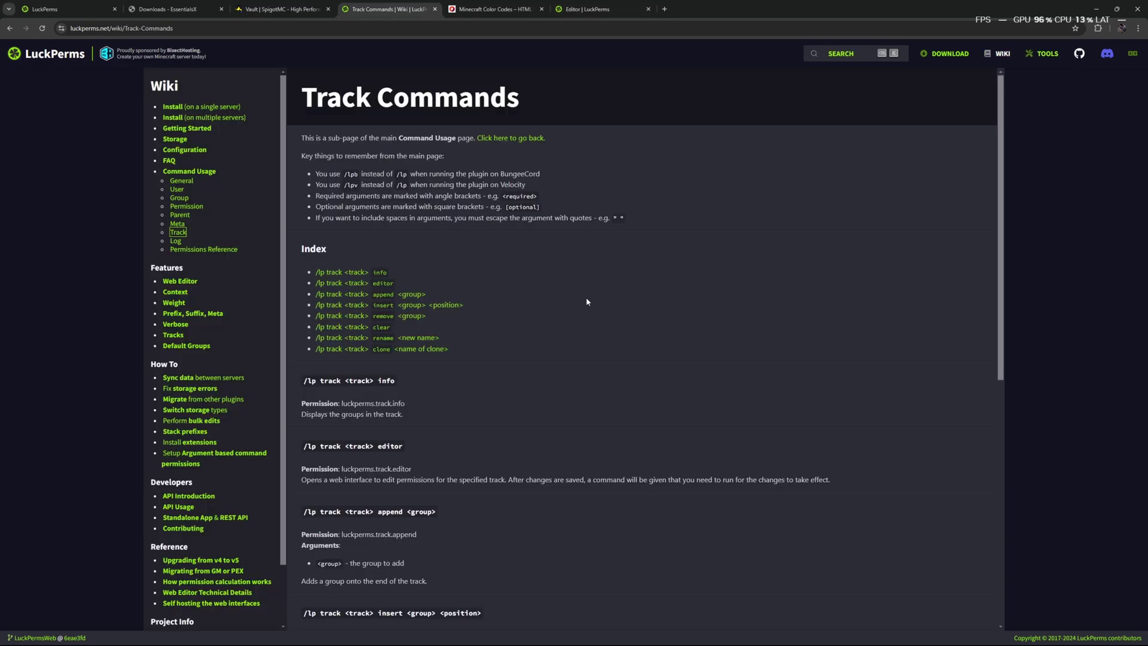